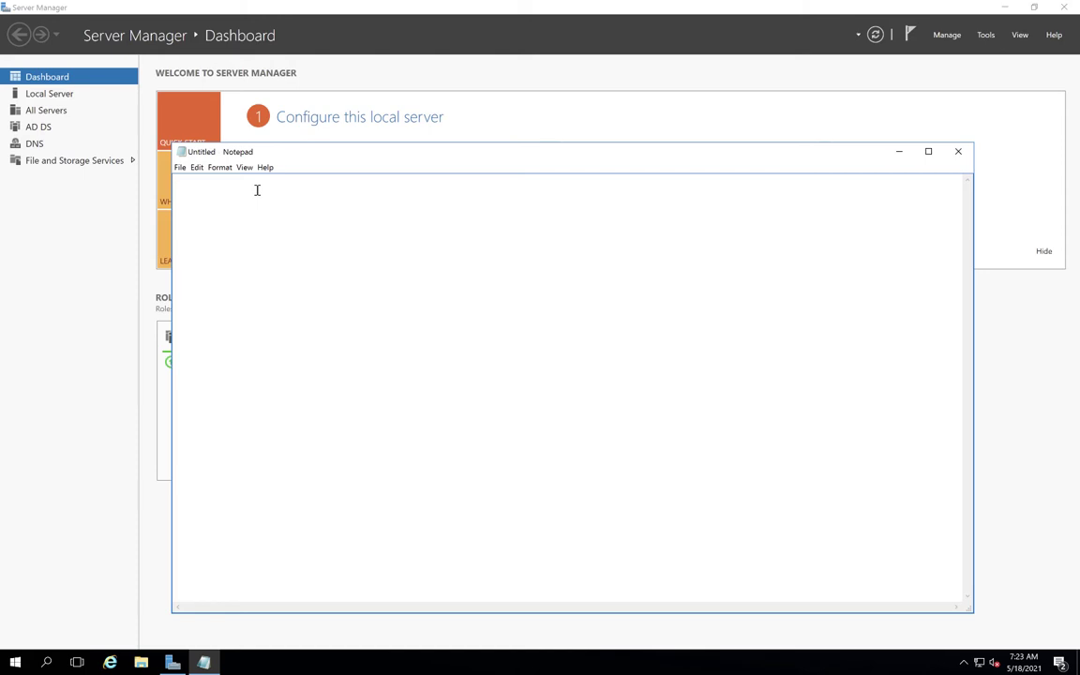
Write the lines "+ Create share folder" and "+ Create GPO (group policy object)" in the empty note, then minimize it
type("+ Crea")
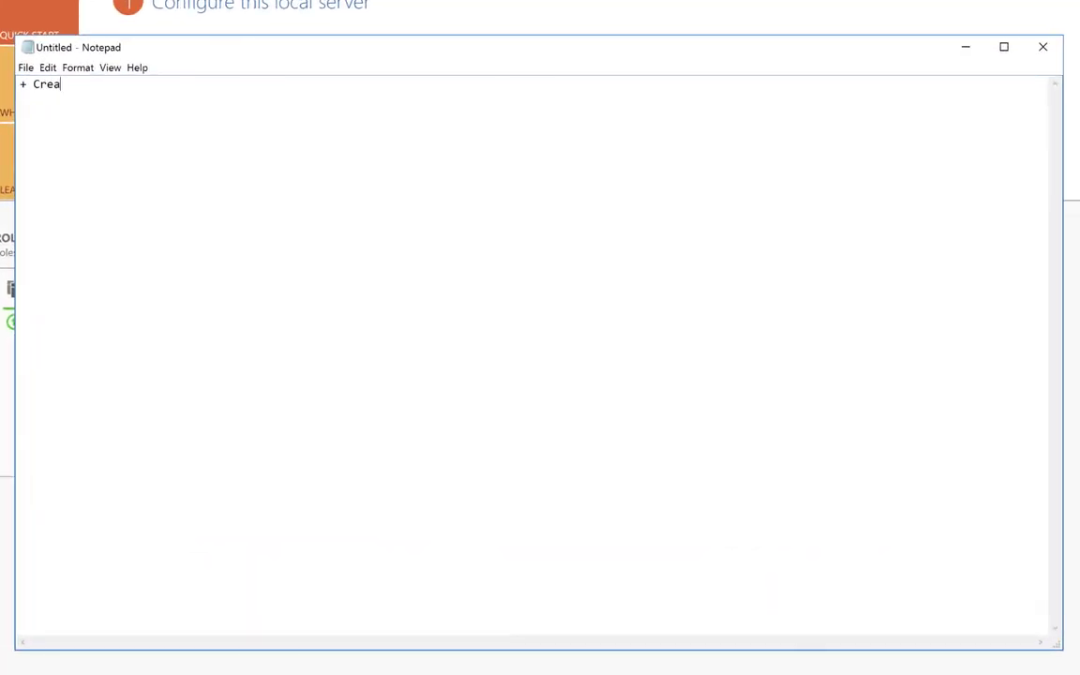
type("te share folder")
left_click_drag(231, 47, 228, 1)
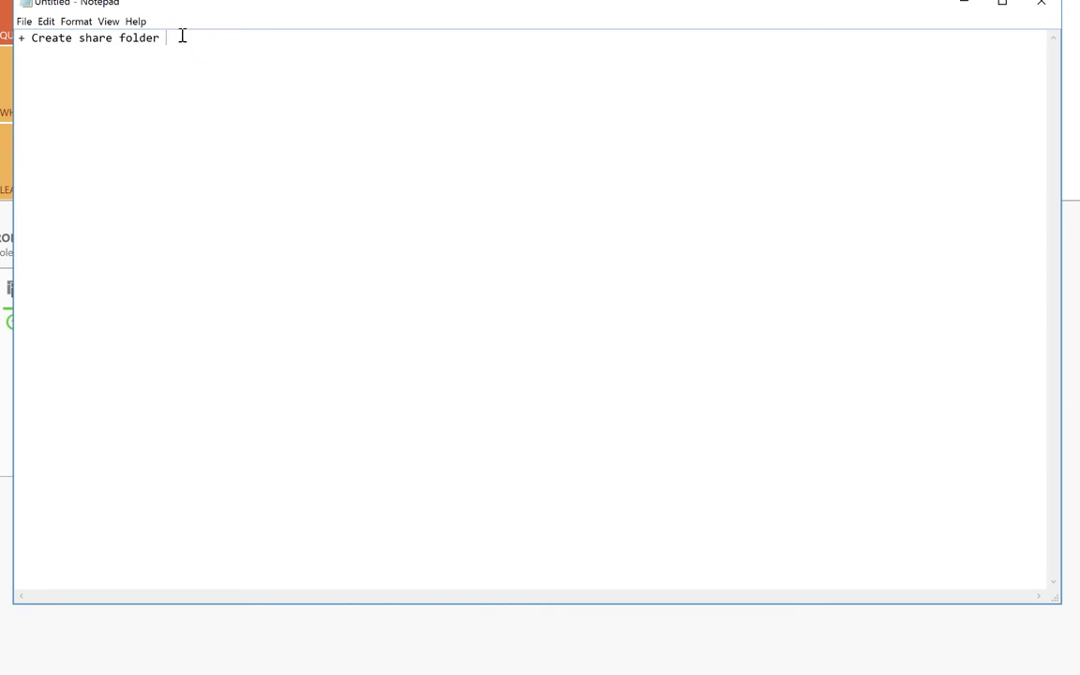
key("Return")
type("+ Create GPO (group po)")
key("Left")
type("group po")
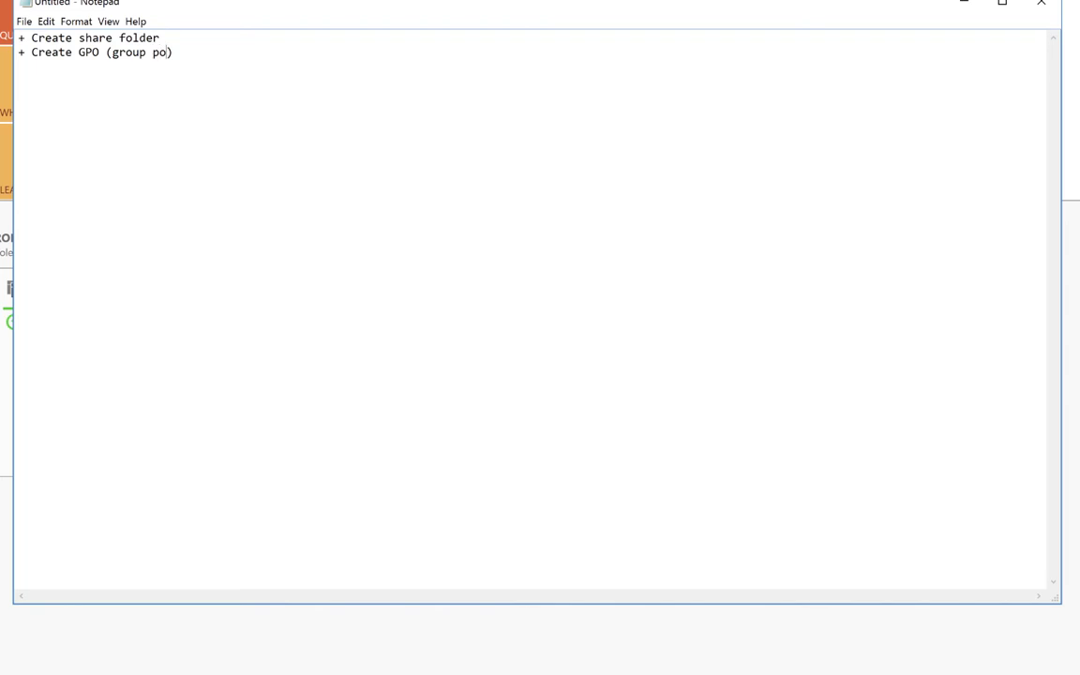
type("licy ob")
type("ject")
key("Right")
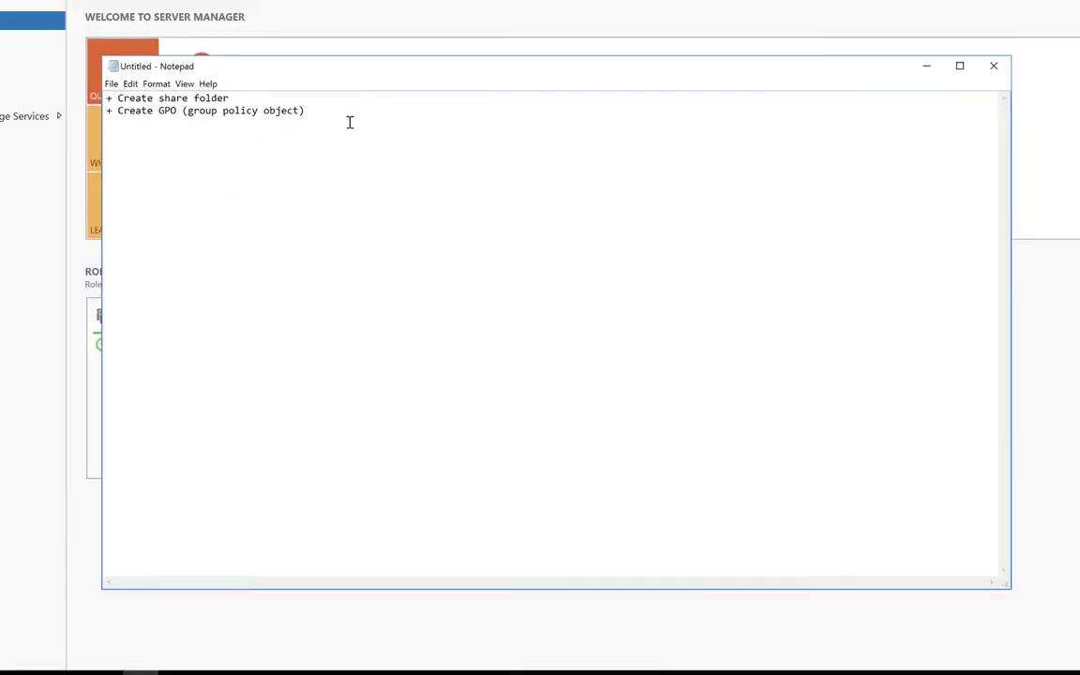
left_click(896, 116)
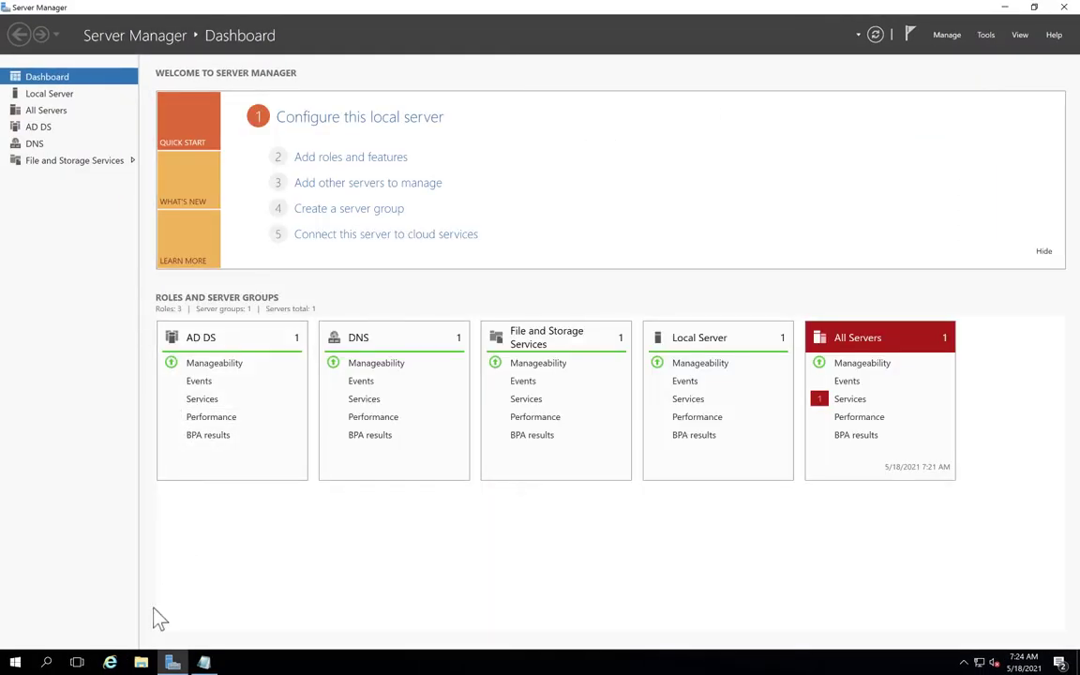
Switch to File Explorer and browse to the Wallpaper folder on Local Disk (C:)
left_click(141, 662)
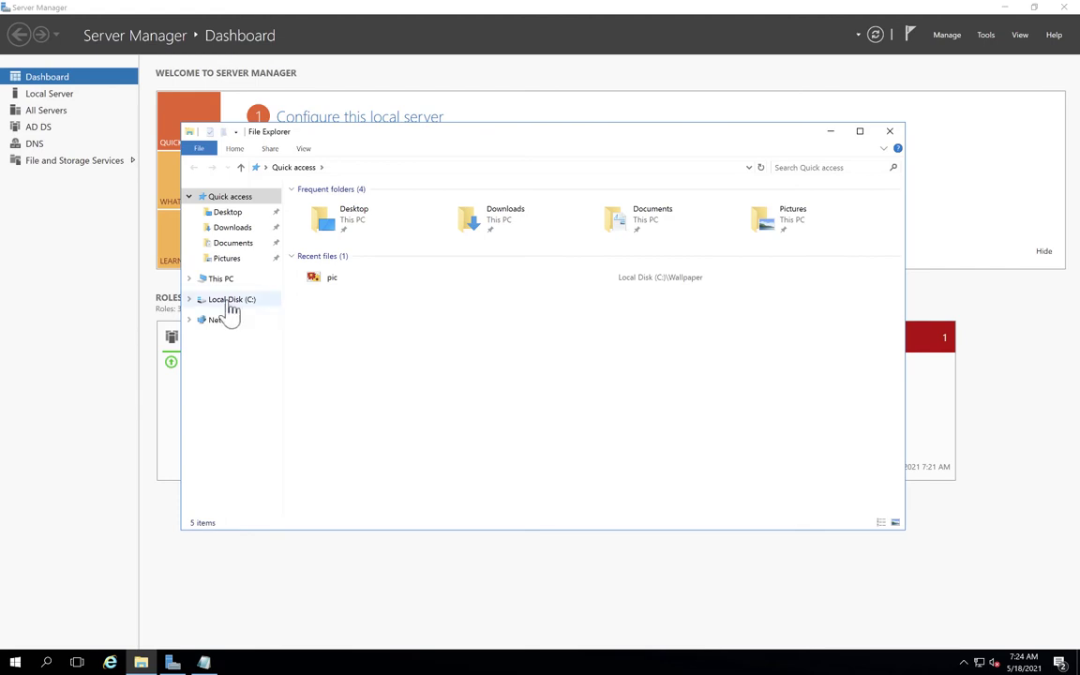
left_click(158, 282)
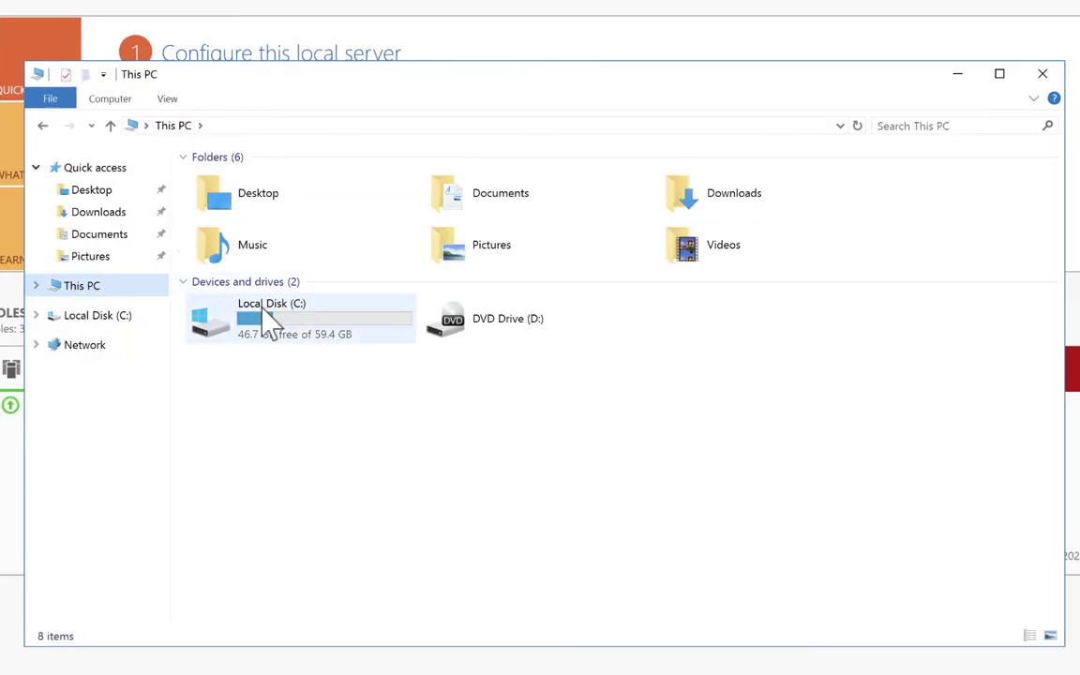
left_click(288, 323)
double_click(288, 324)
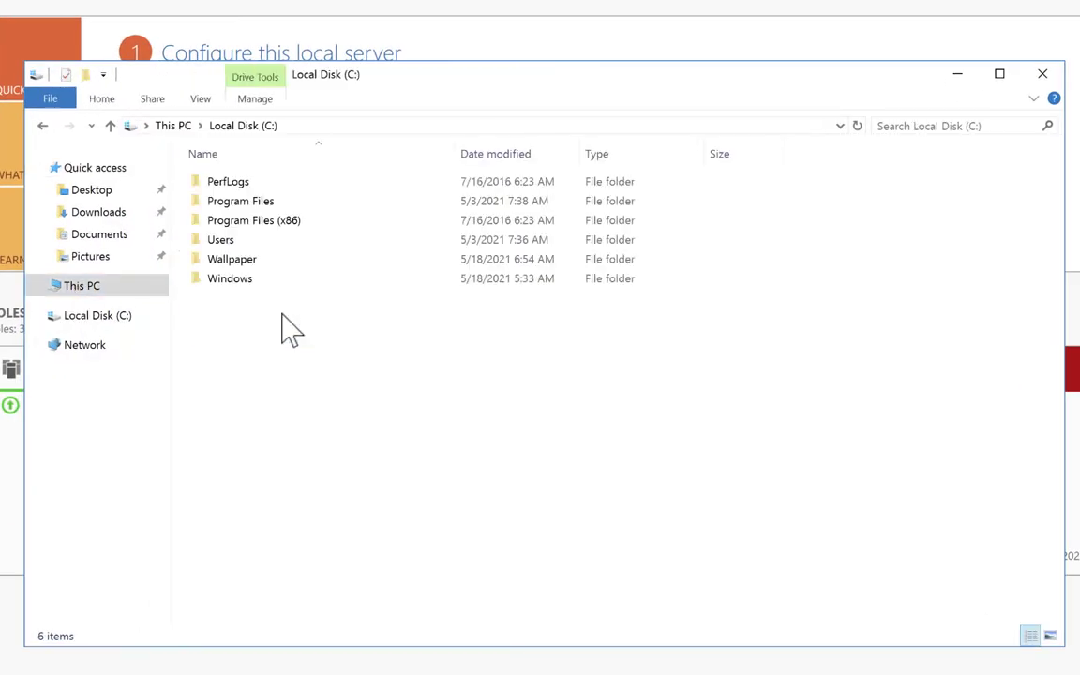
double_click(271, 262)
View the pic image from the Wallpaper folder and close it again
left_click(249, 182)
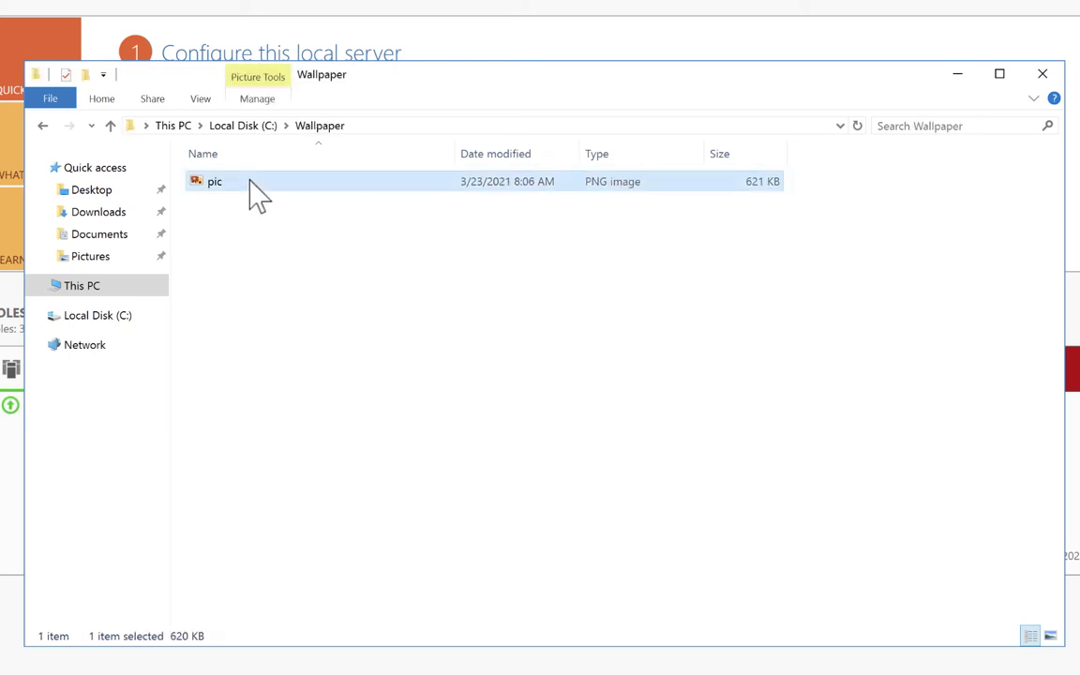
double_click(249, 182)
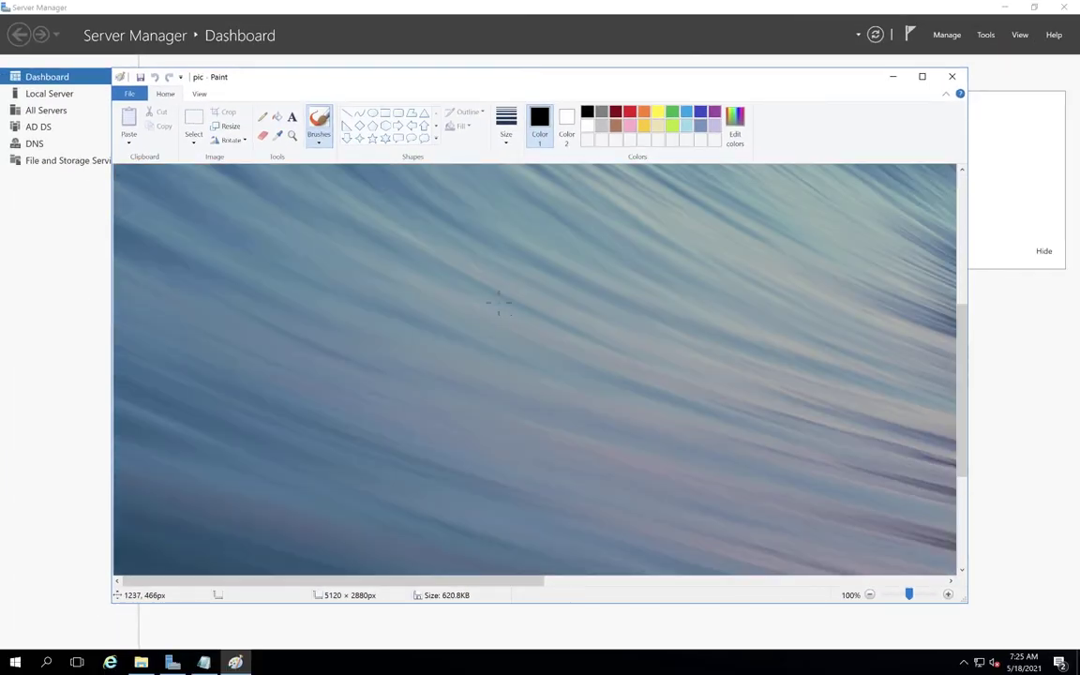
scroll(498, 302, "up", 5)
left_click(952, 77)
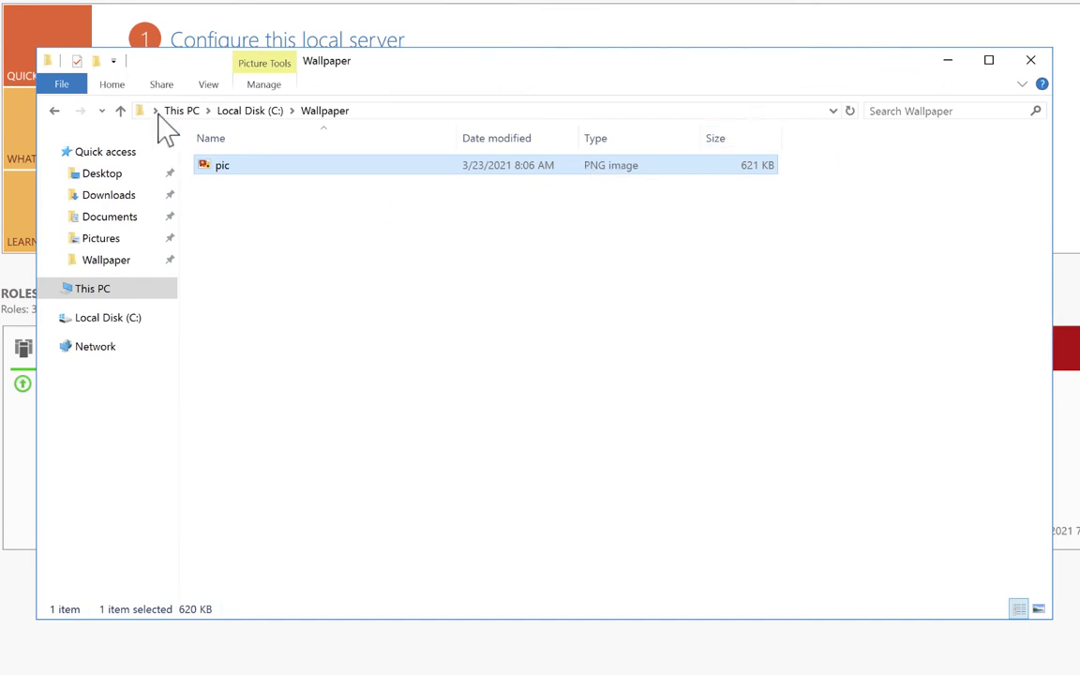
Enable advanced sharing for the Wallpaper folder on drive C with the share name Wallpaper
left_click(121, 111)
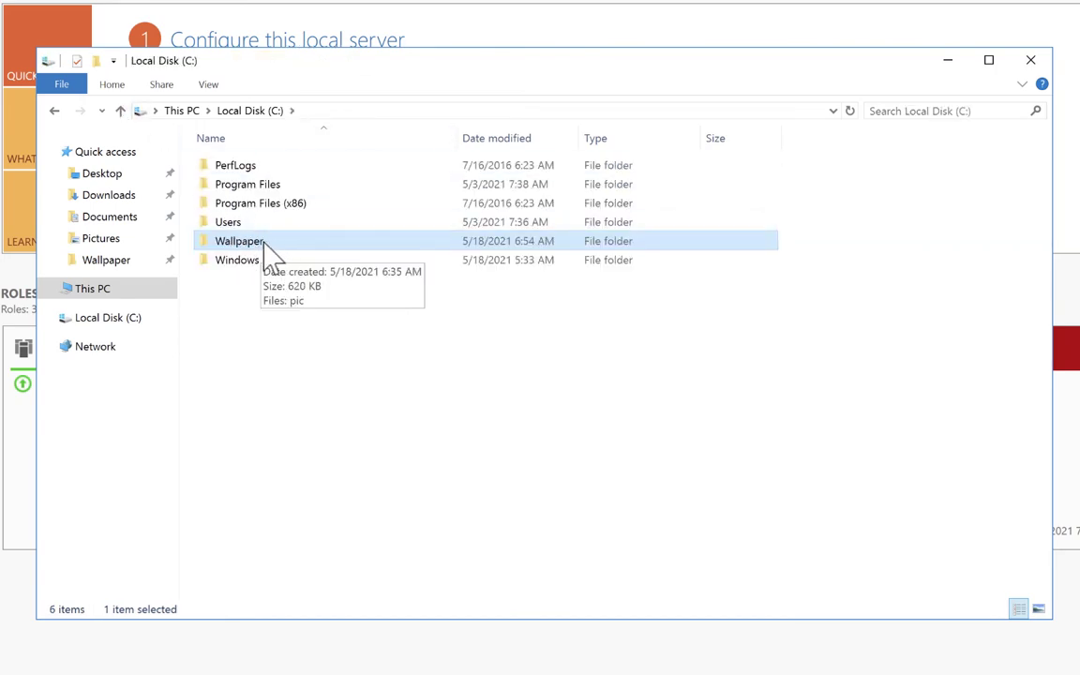
right_click(265, 247)
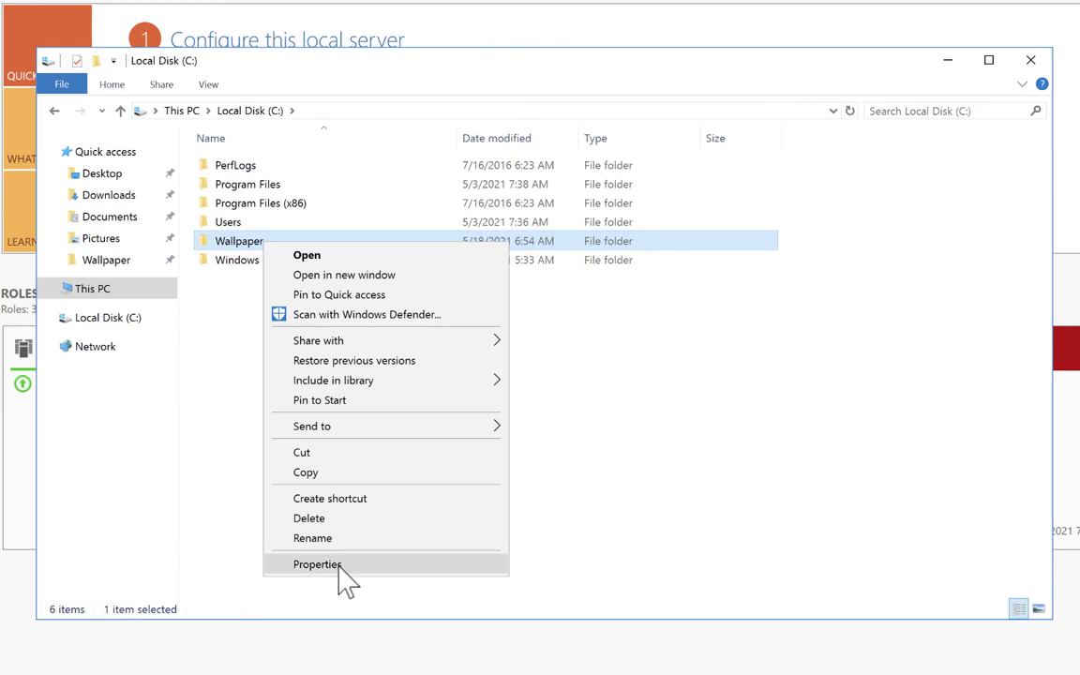
left_click(324, 564)
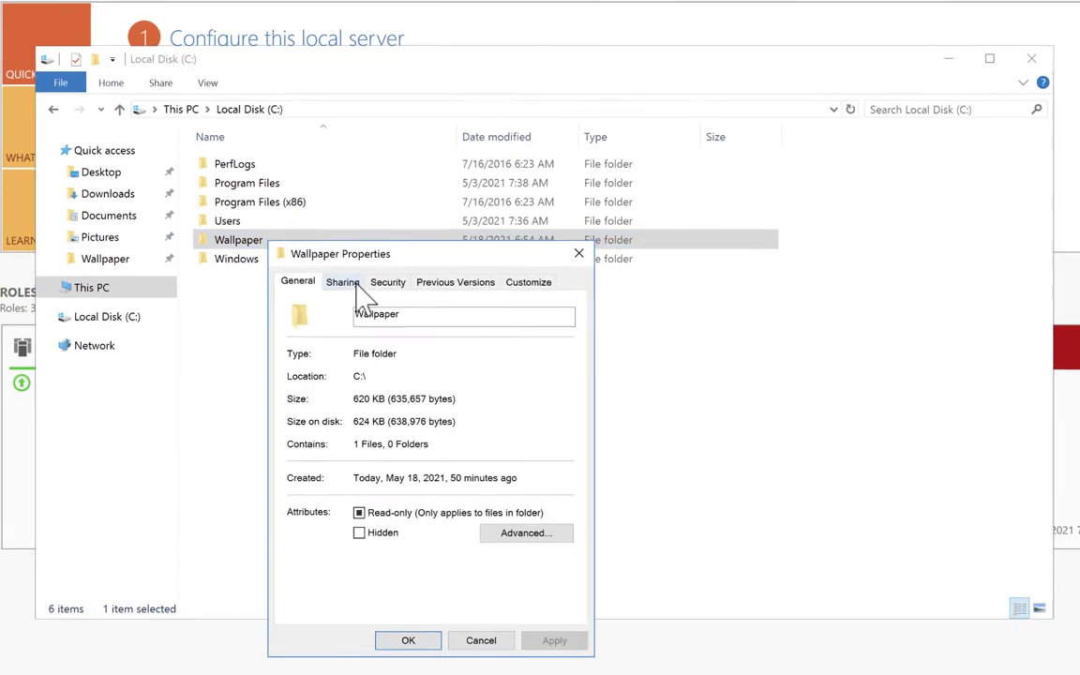
left_click(344, 281)
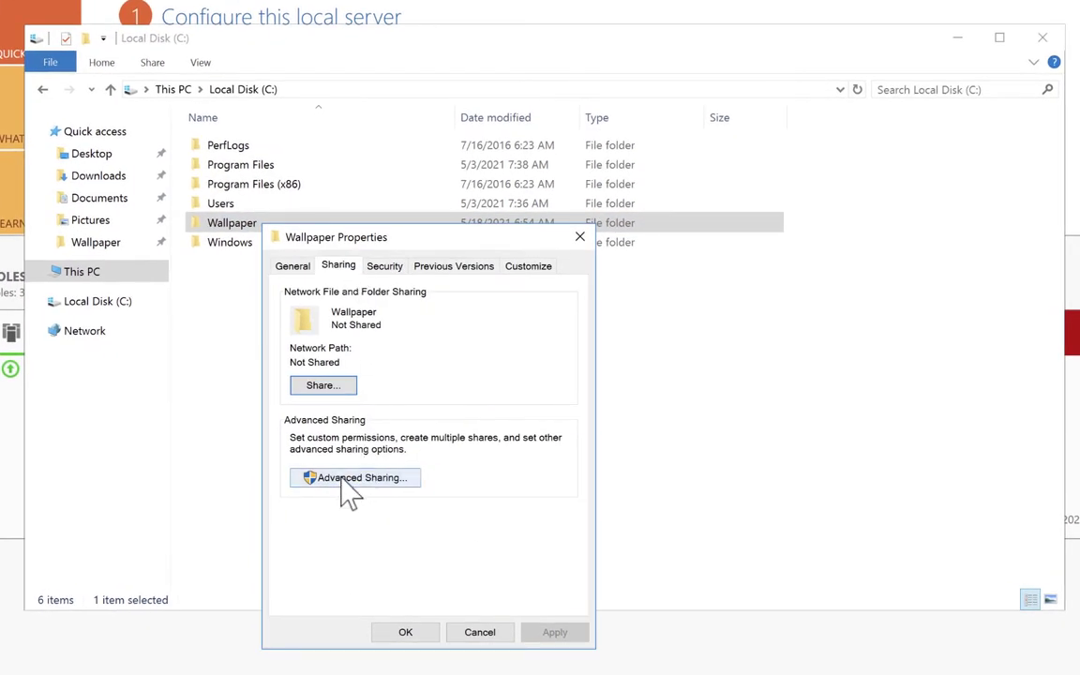
left_click(343, 480)
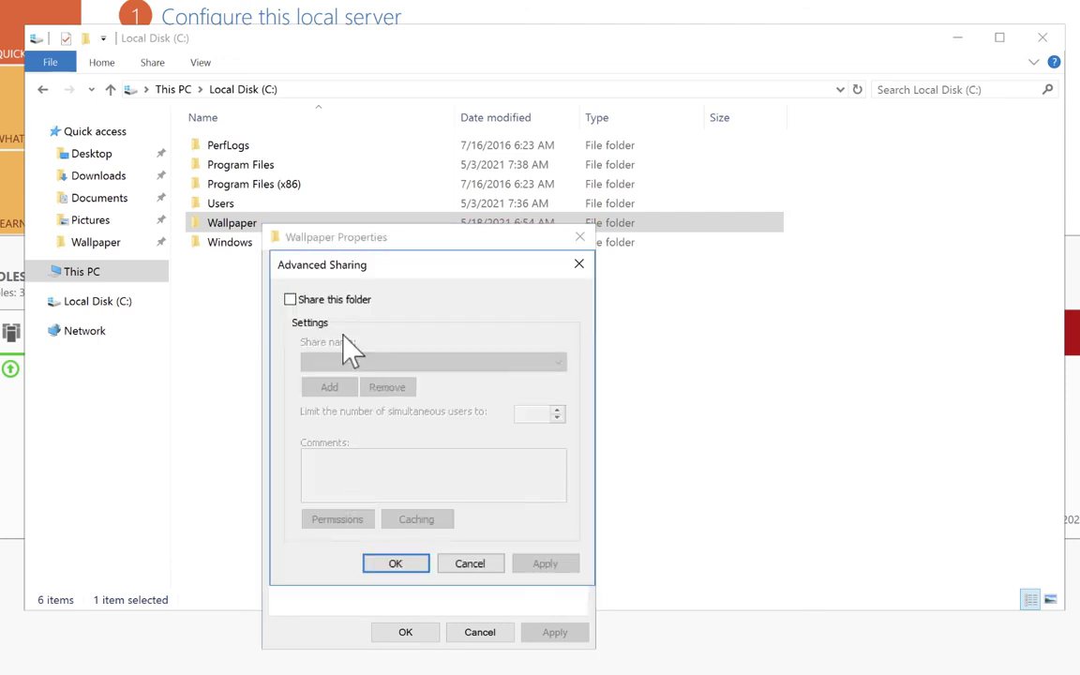
left_click(289, 300)
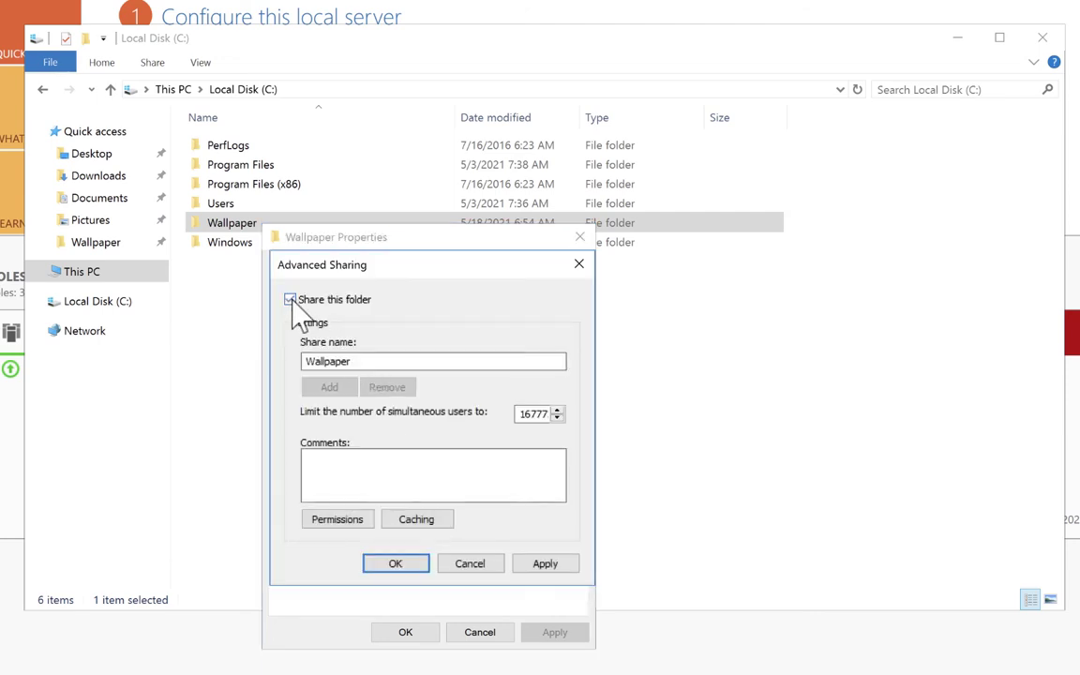
left_click(394, 361)
Accept Read as the share permission for Everyone and apply the advanced sharing settings
left_click(338, 521)
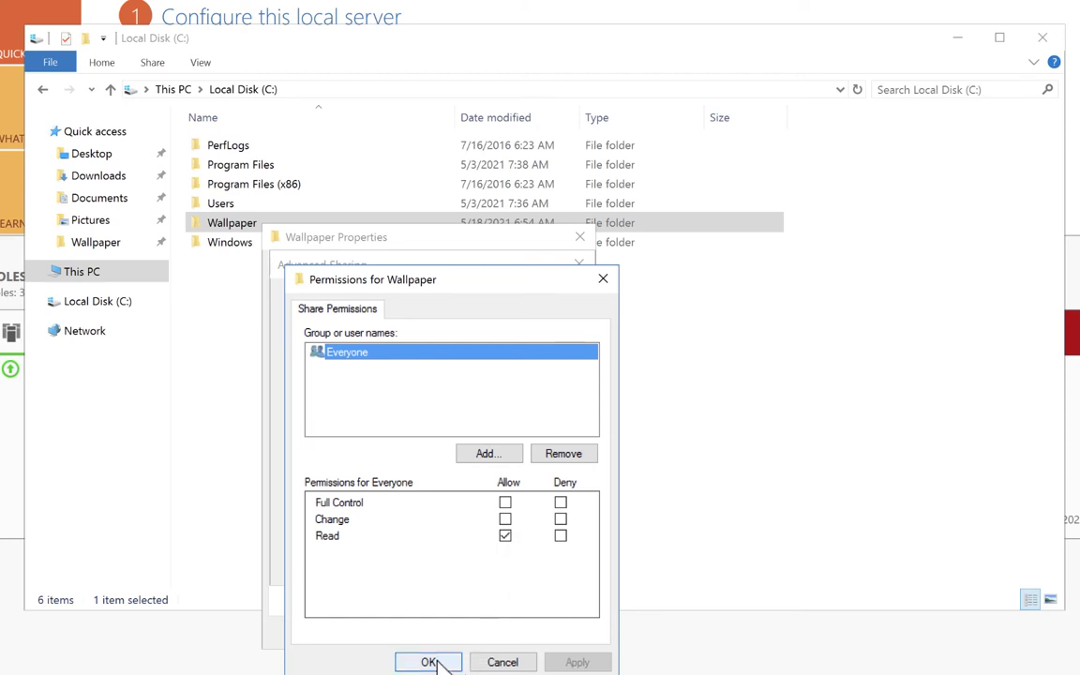
left_click(428, 661)
left_click(550, 563)
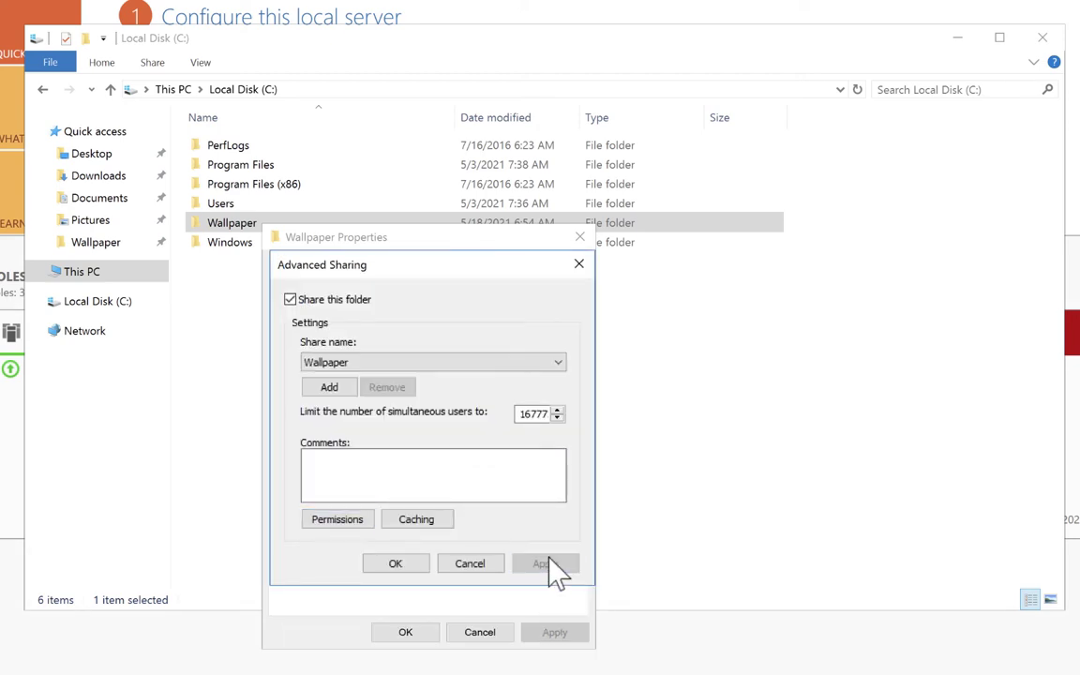
left_click(395, 563)
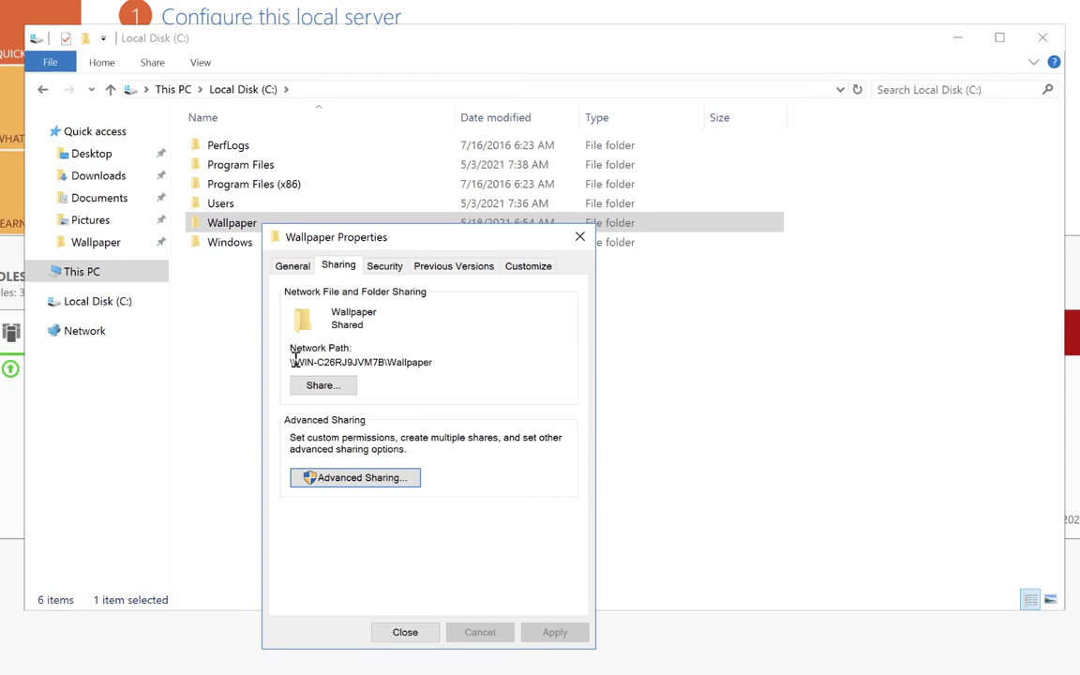
Copy the network path of the shared Wallpaper folder, then close its properties and the file browser window
left_click_drag(290, 360, 436, 363)
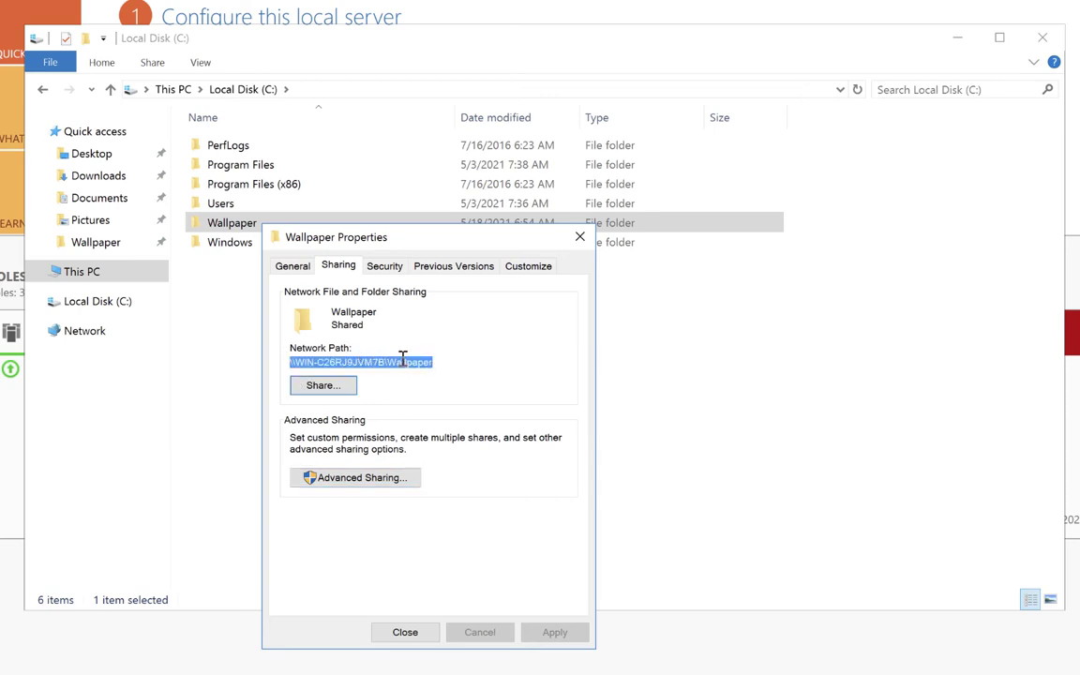
right_click(431, 362)
left_click(470, 408)
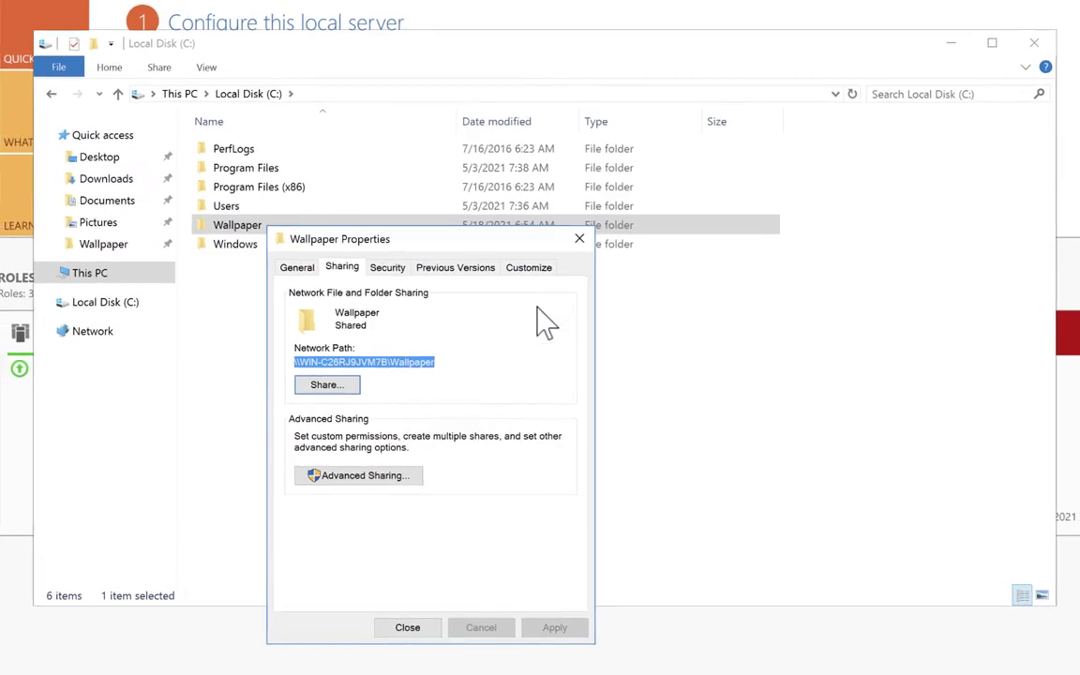
left_click(579, 236)
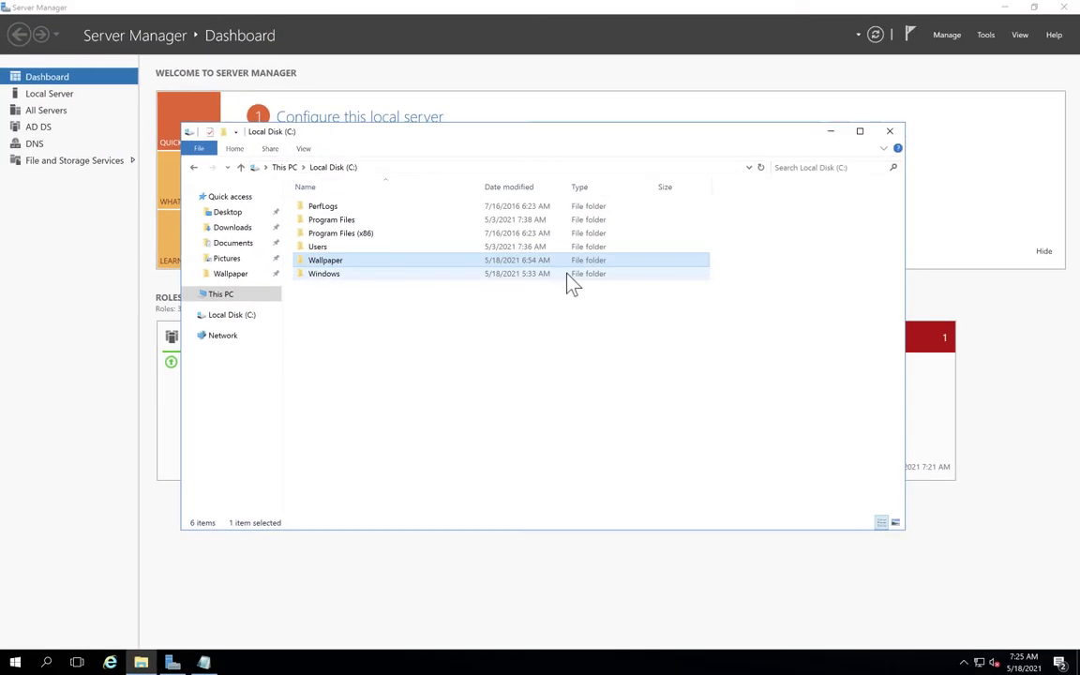
left_click(889, 131)
Return to the task note briefly, then open Group Policy Management from Server Manager and expand the forest down to the domain's contents
left_click(203, 663)
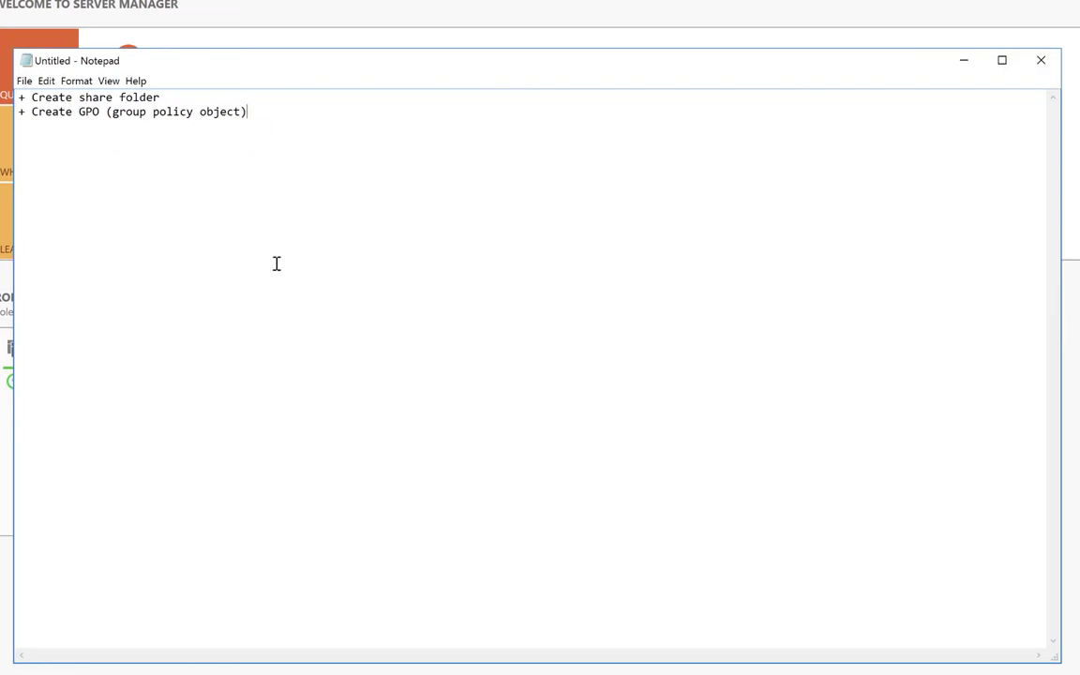
left_click(262, 109)
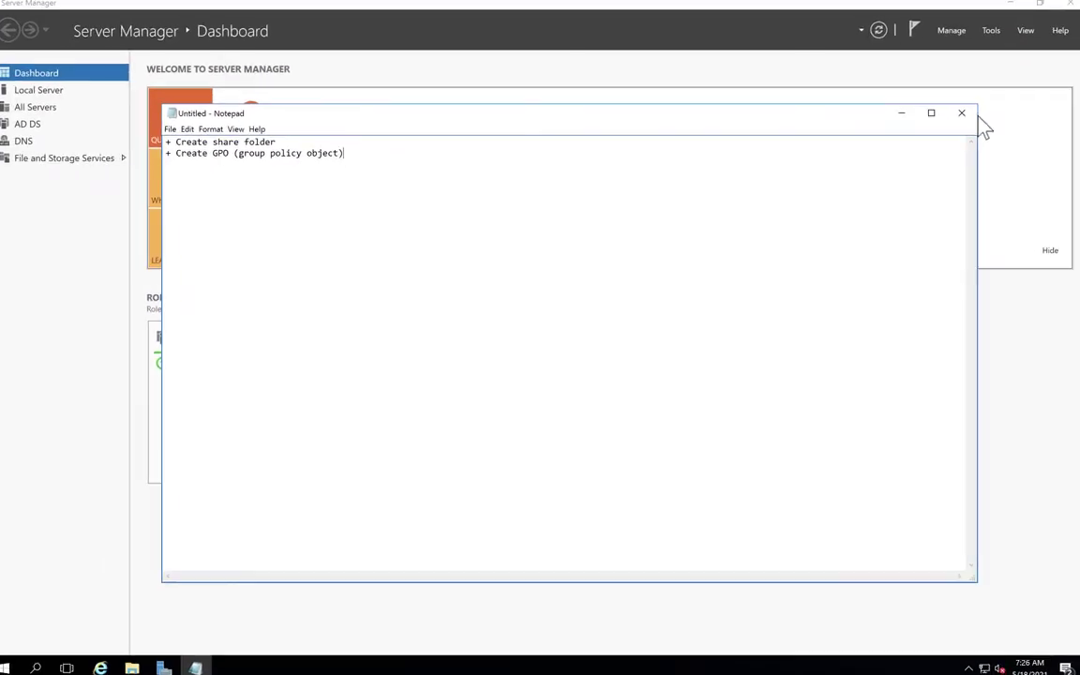
left_click(985, 34)
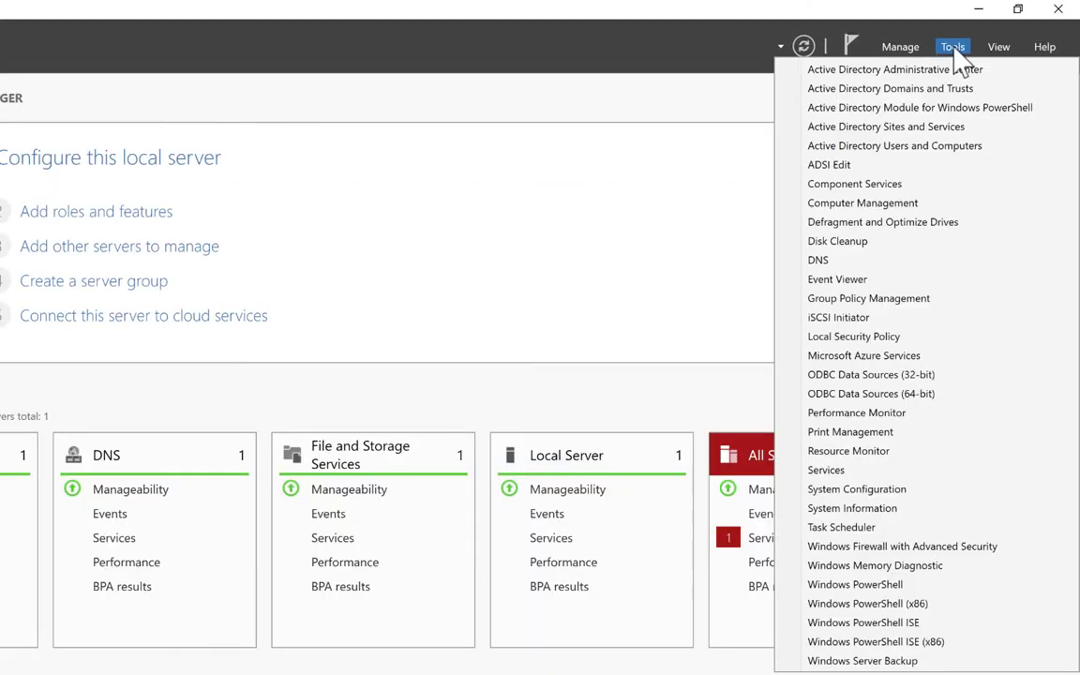
left_click(872, 299)
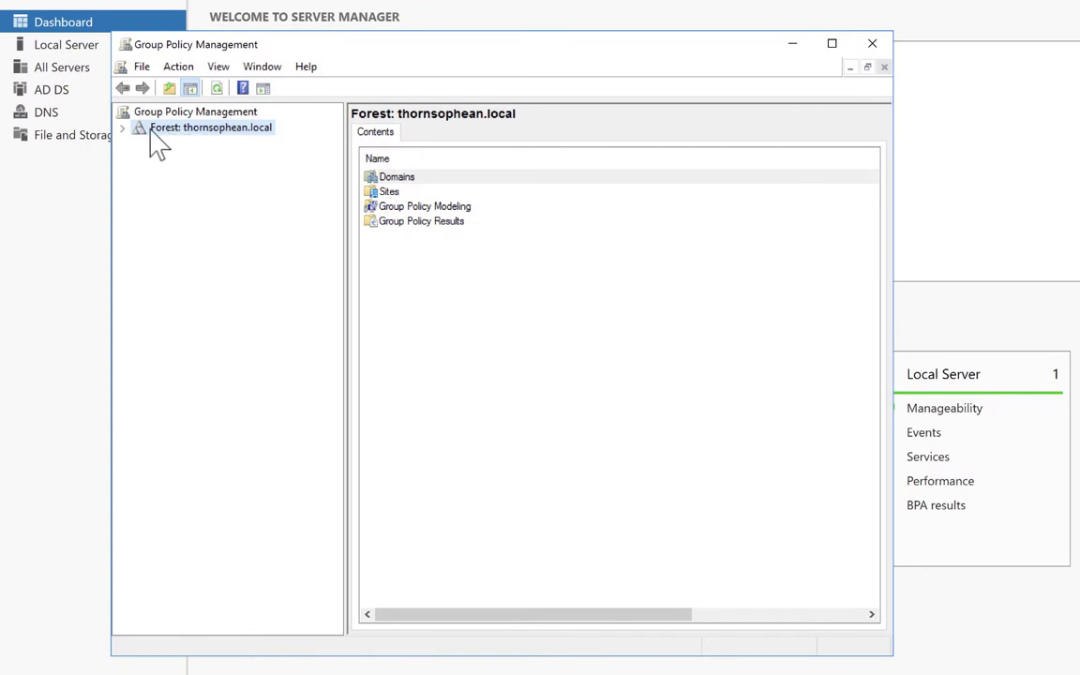
left_click(122, 129)
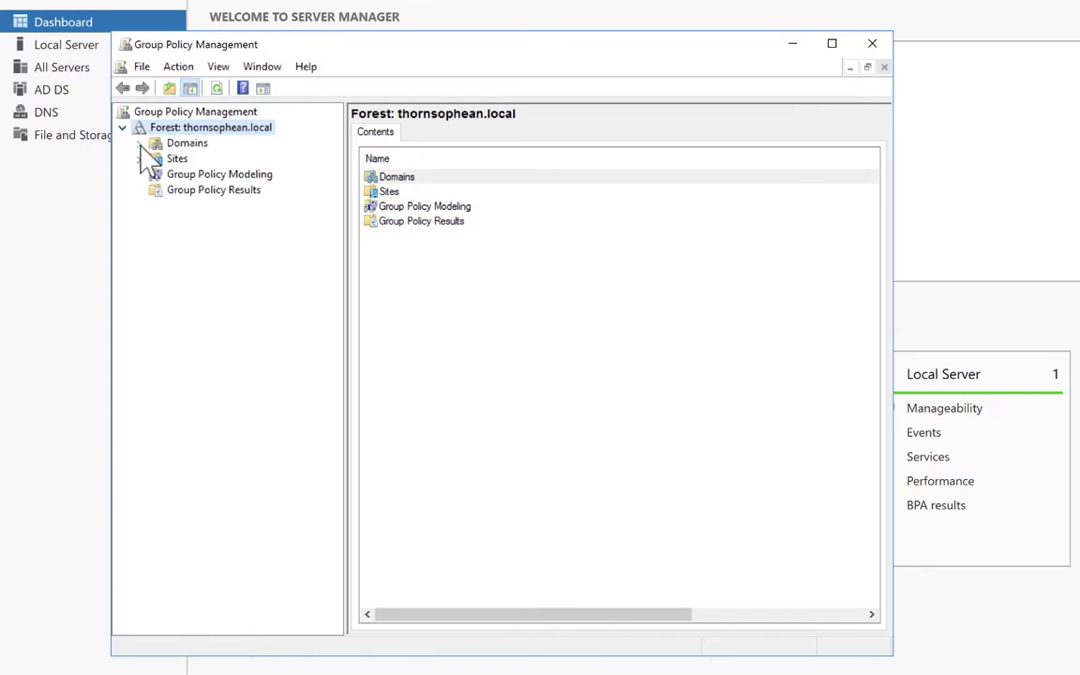
left_click(139, 142)
left_click(217, 159)
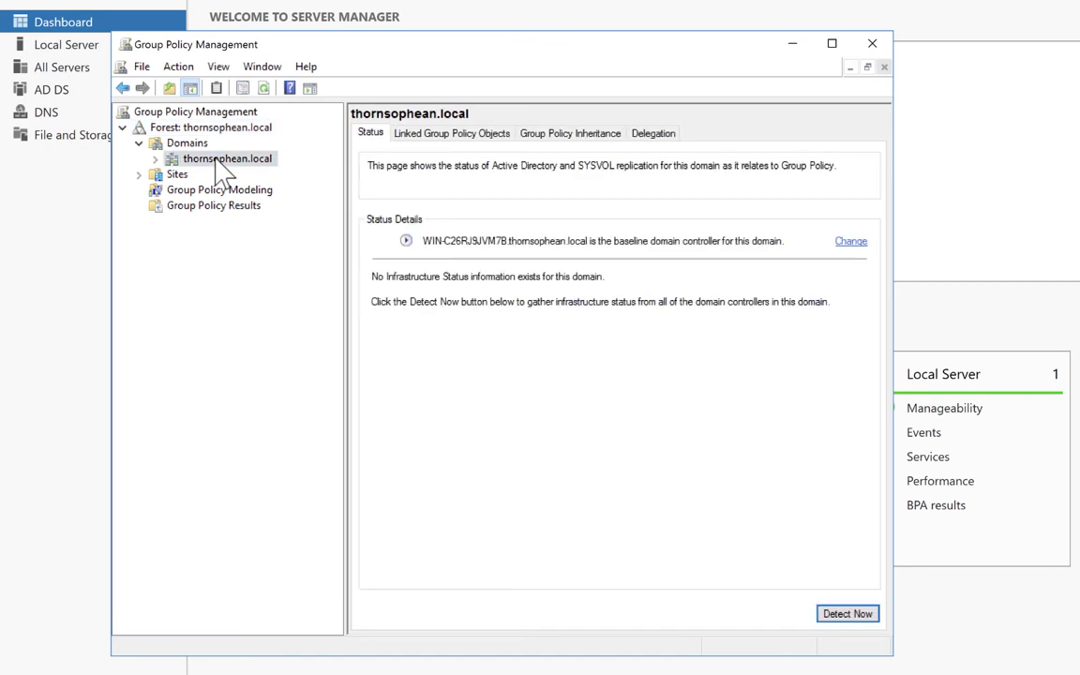
left_click(155, 160)
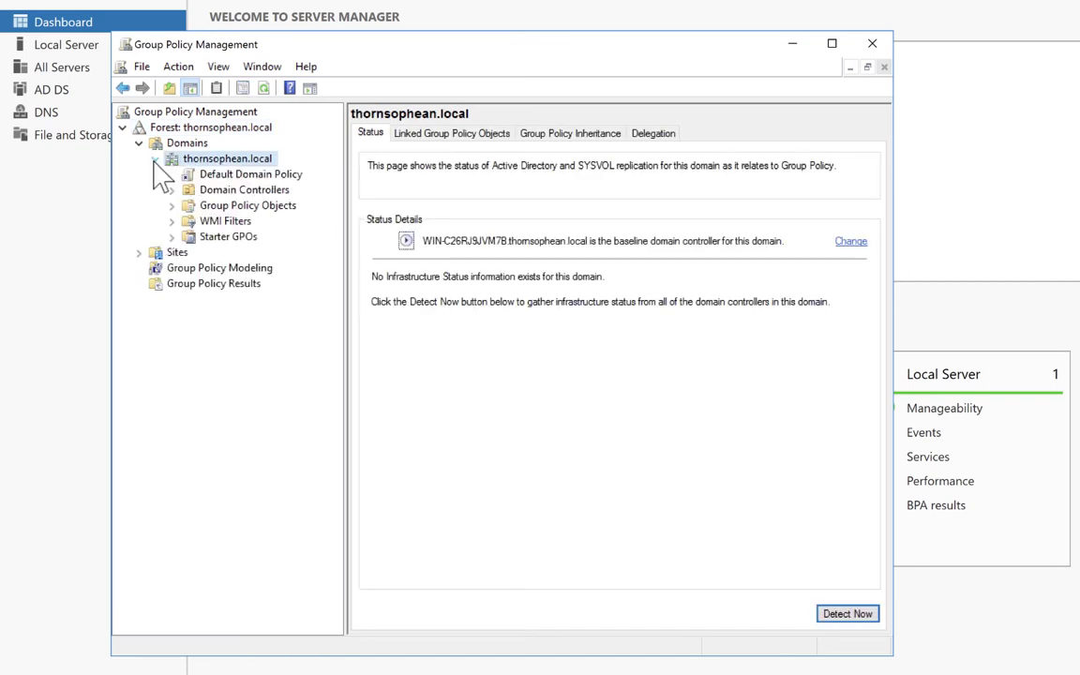
Create a Group Policy Object named Changewallpaper in the thornsophean.local domain and link it there
right_click(197, 161)
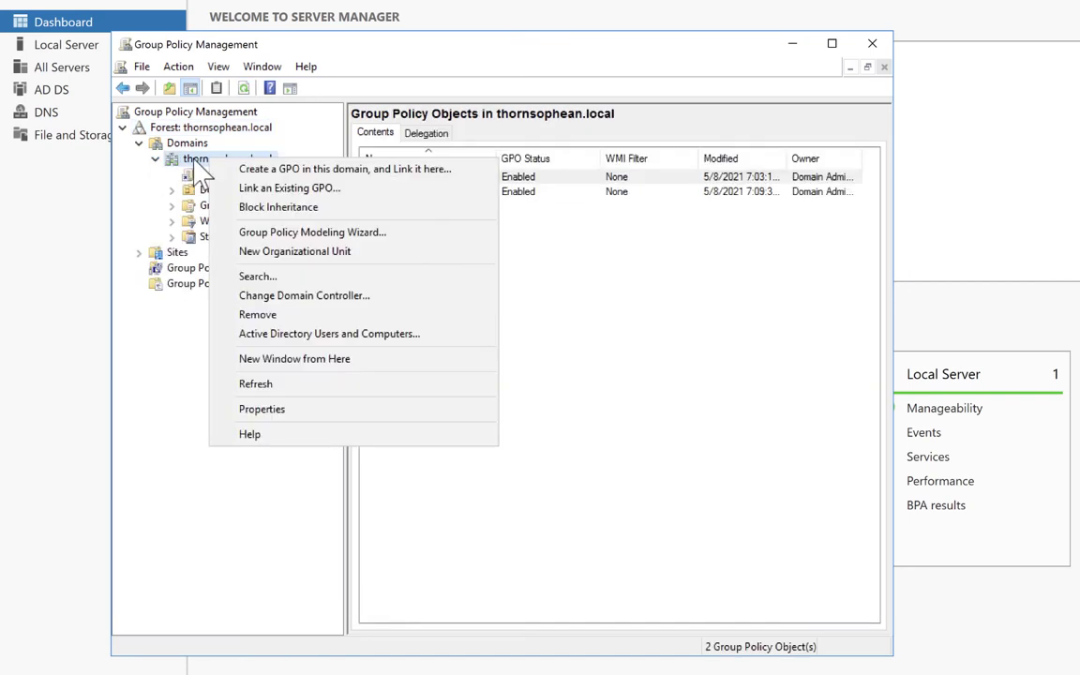
left_click(195, 161)
left_click(195, 161)
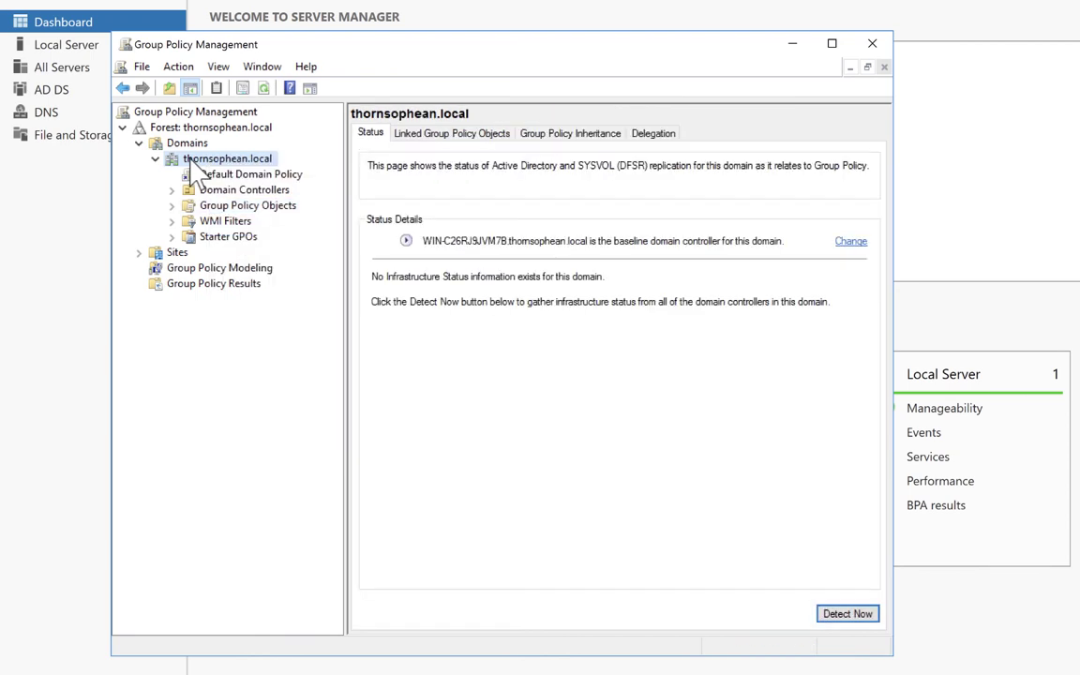
right_click(195, 163)
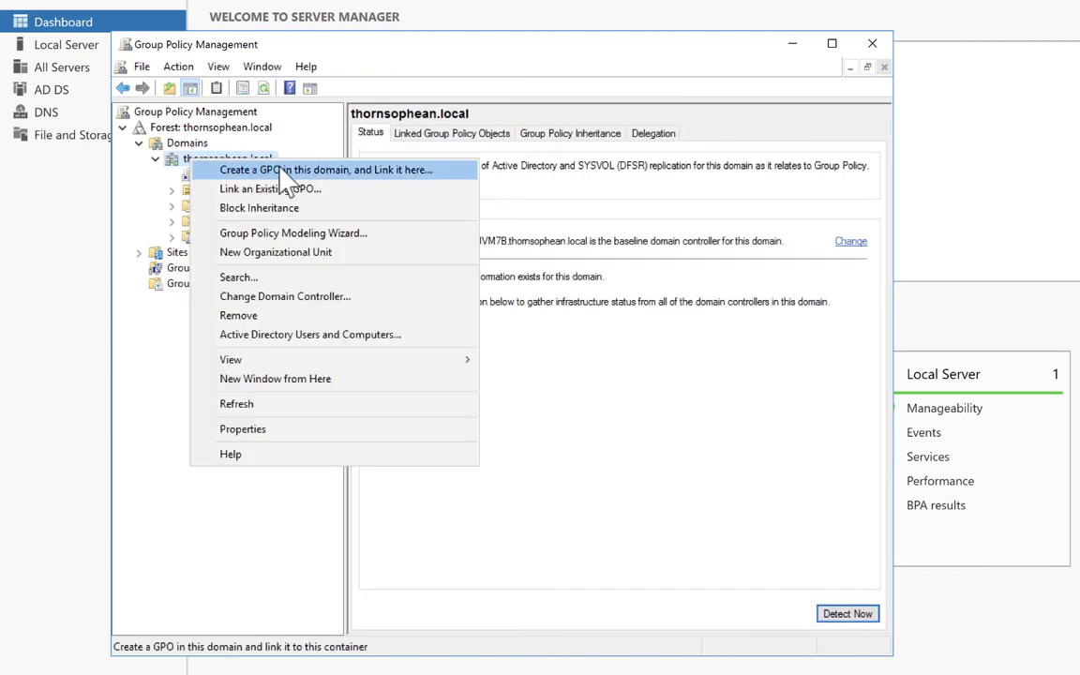
left_click(302, 170)
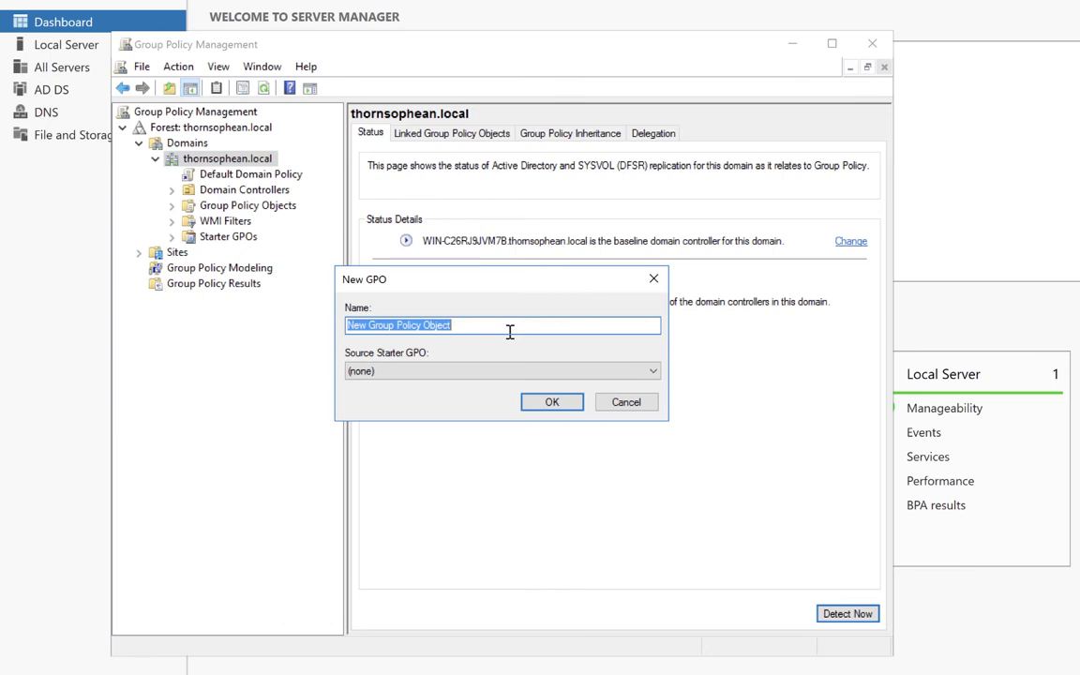
type("C")
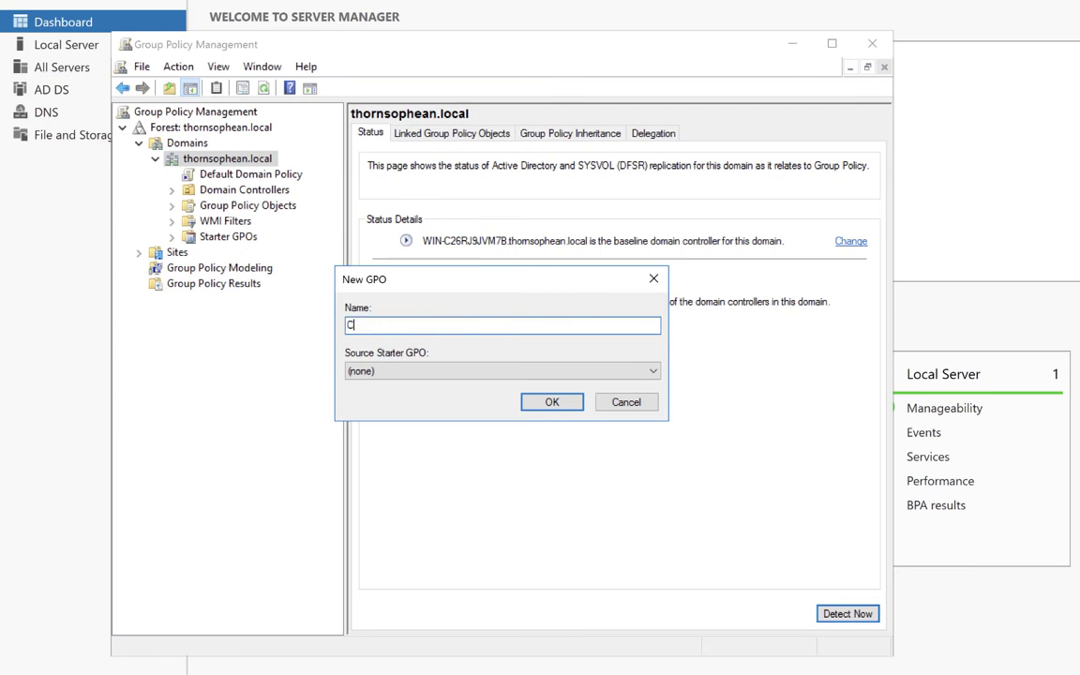
type("hangewallpaper")
left_click(552, 402)
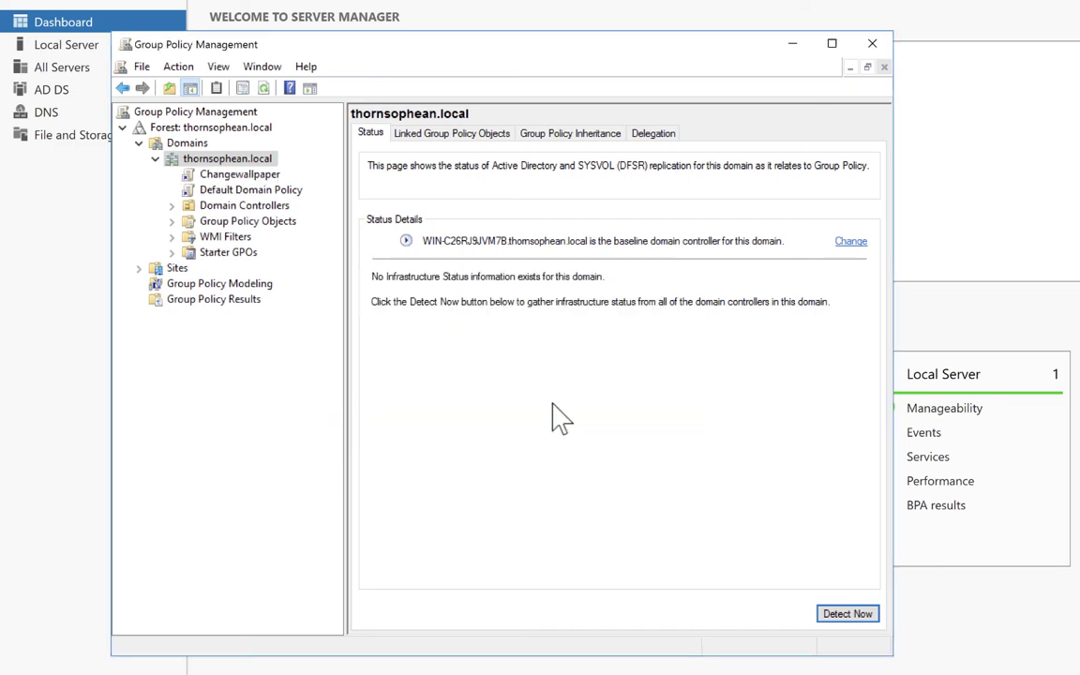
Open the Changewallpaper policy object for editing
left_click(232, 175)
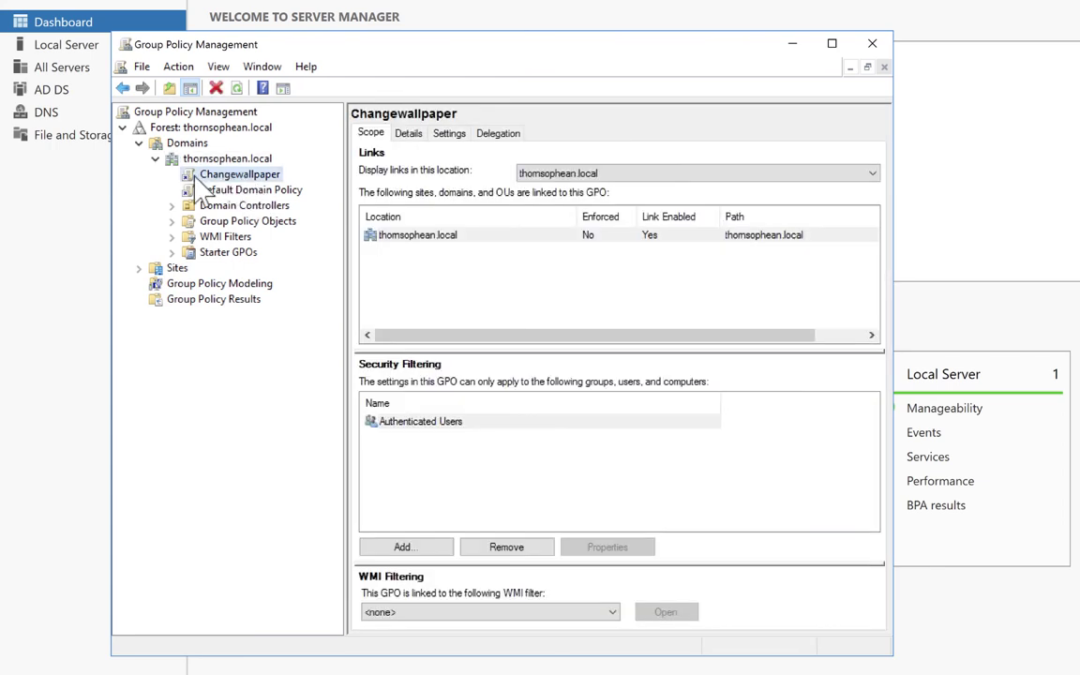
right_click(233, 183)
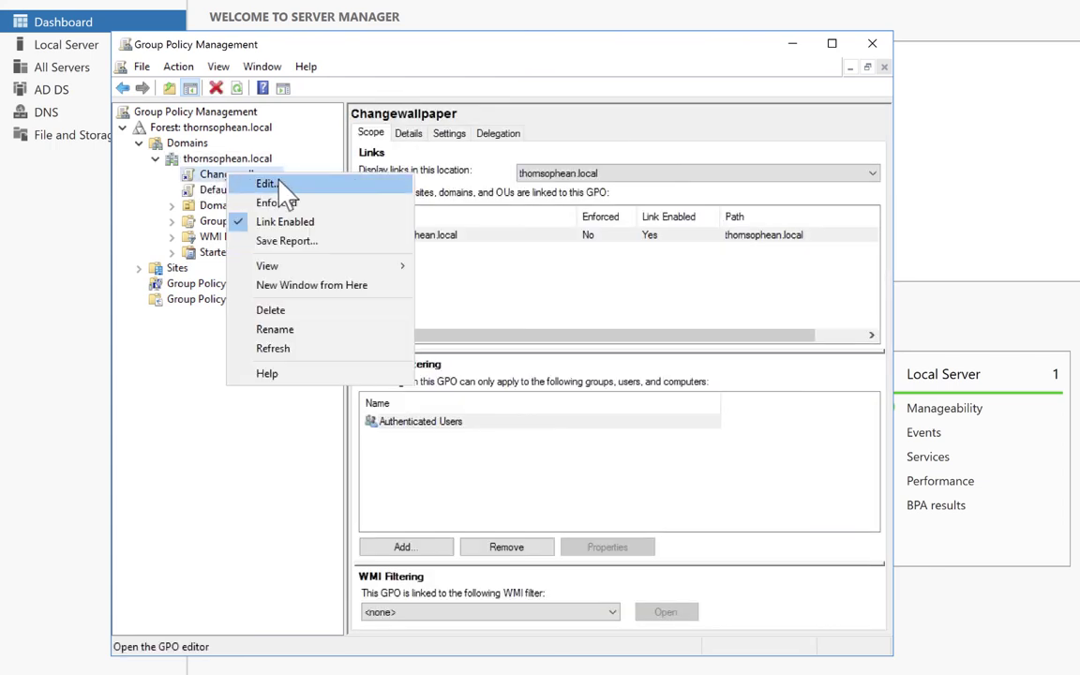
left_click(270, 184)
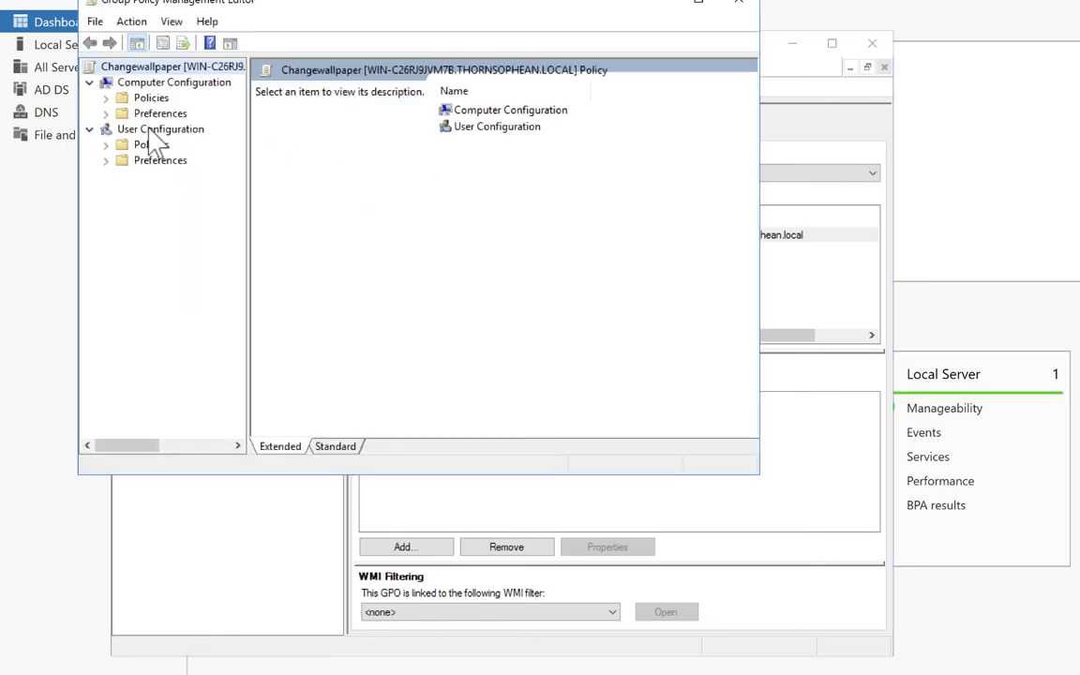
Open the Desktop Wallpaper setting under User Configuration > Policies > Administrative Templates > Desktop > Desktop
left_click(106, 145)
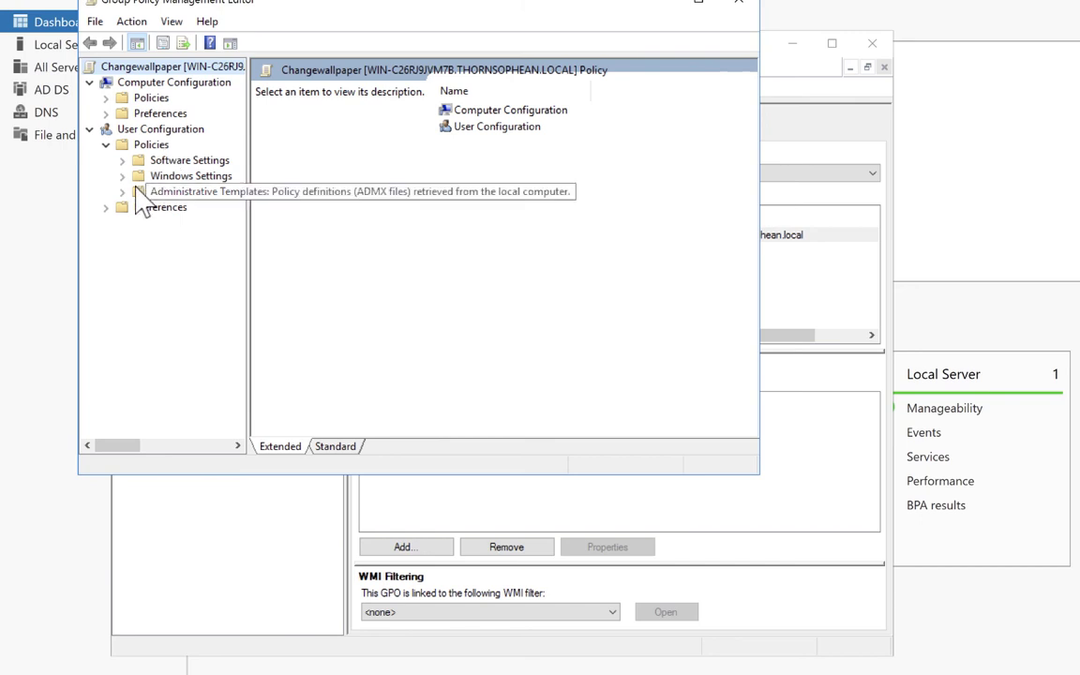
left_click_drag(227, 160, 394, 162)
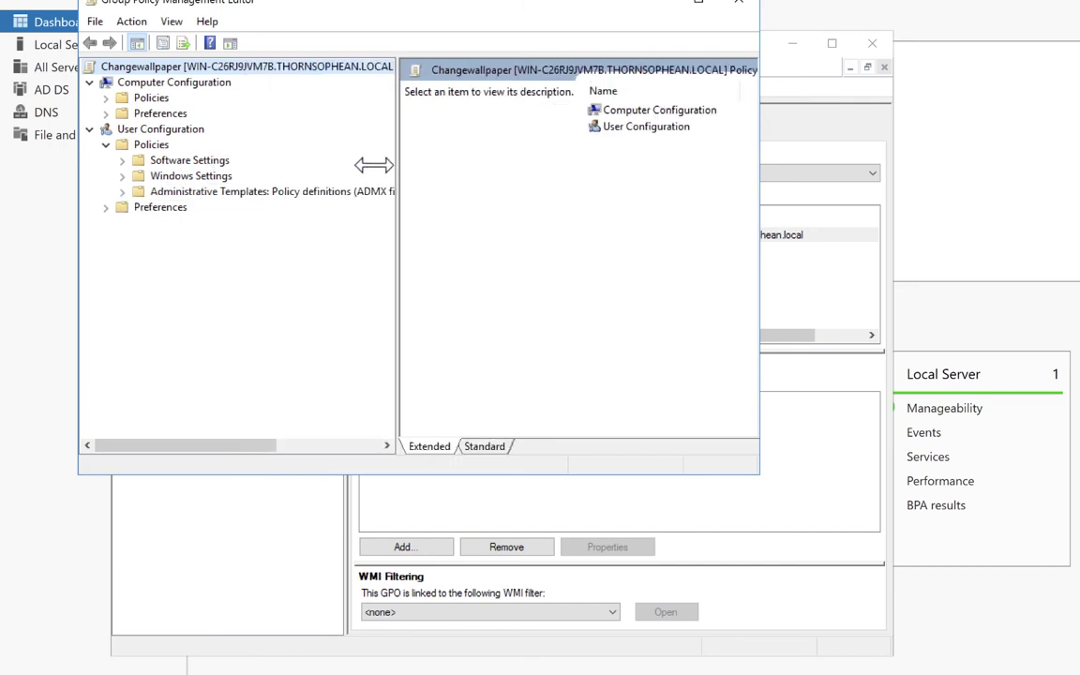
left_click(123, 192)
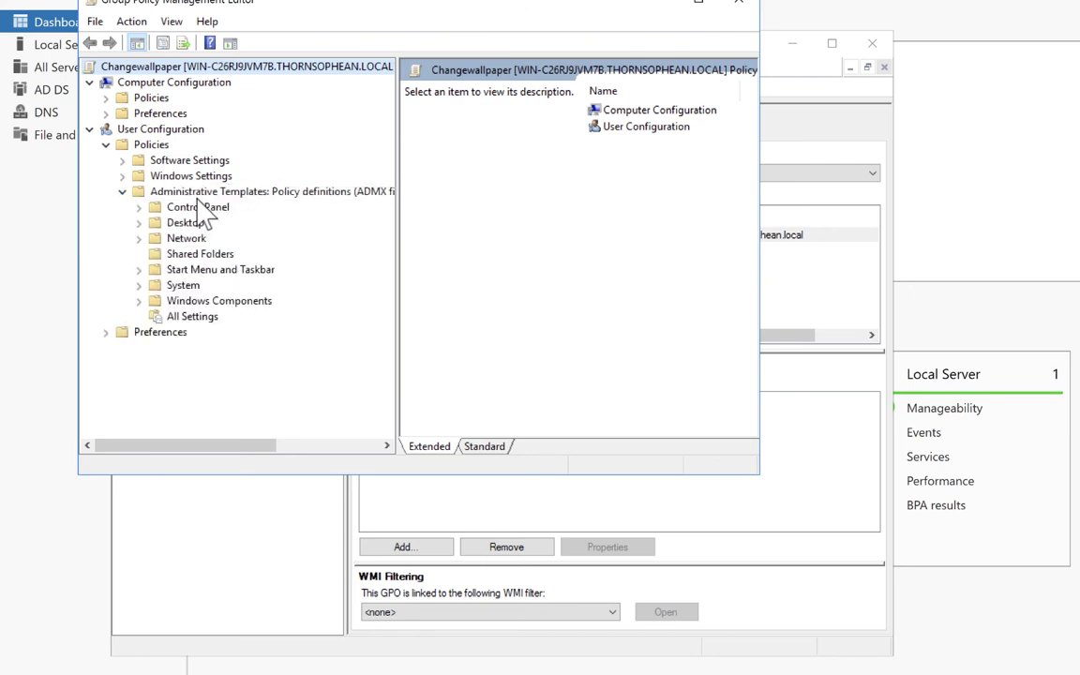
left_click(139, 223)
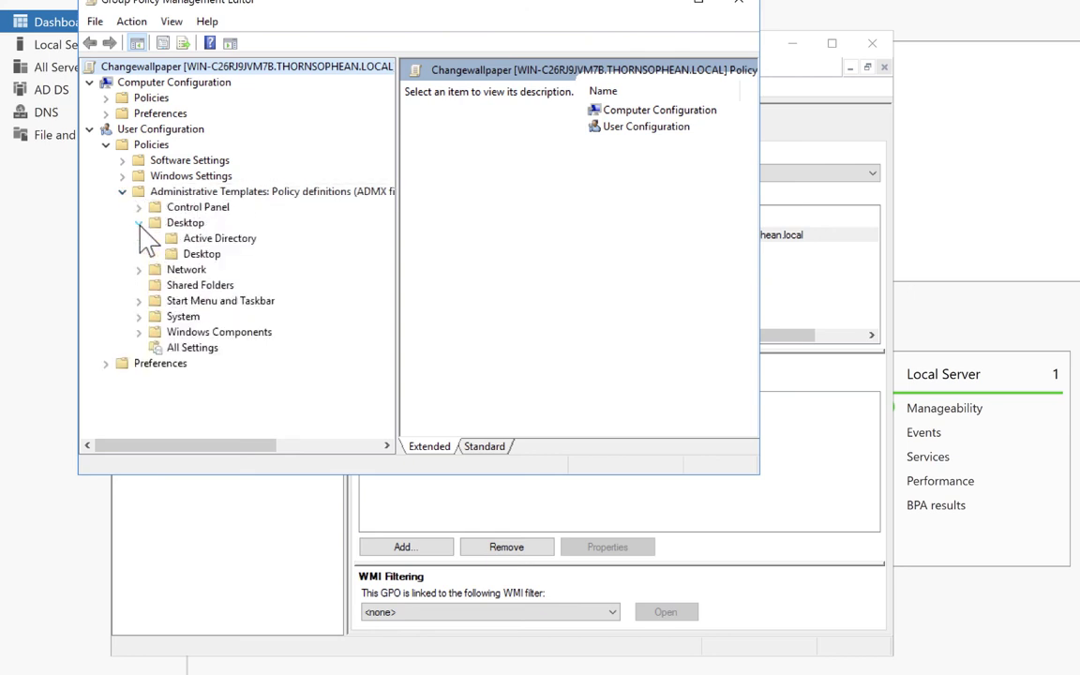
left_click(201, 255)
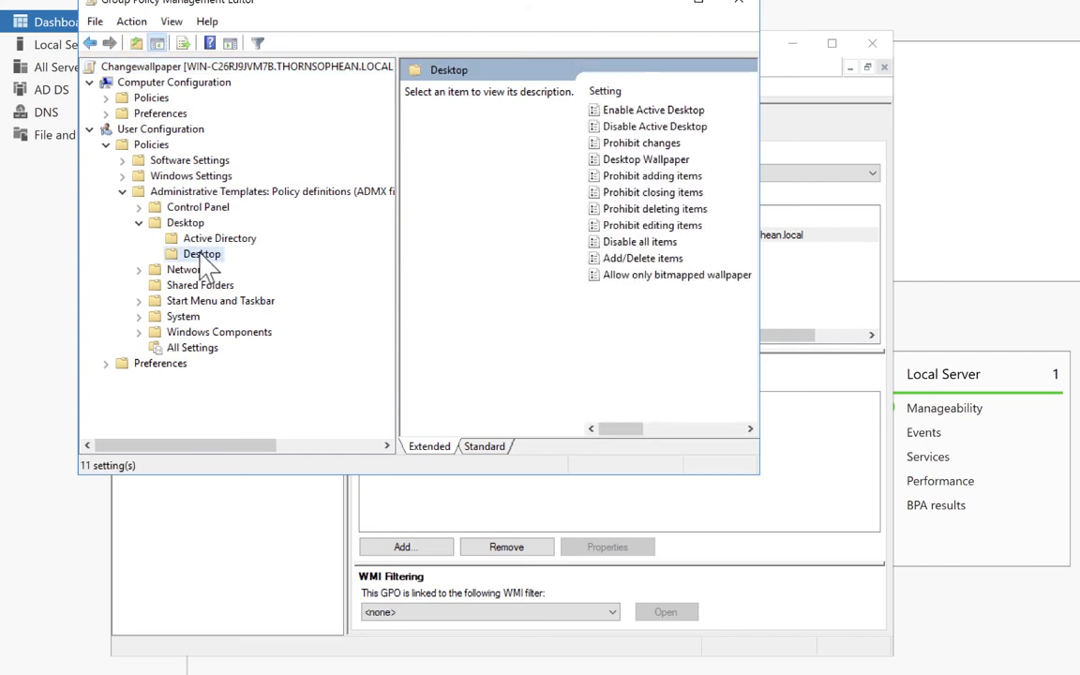
left_click(633, 161)
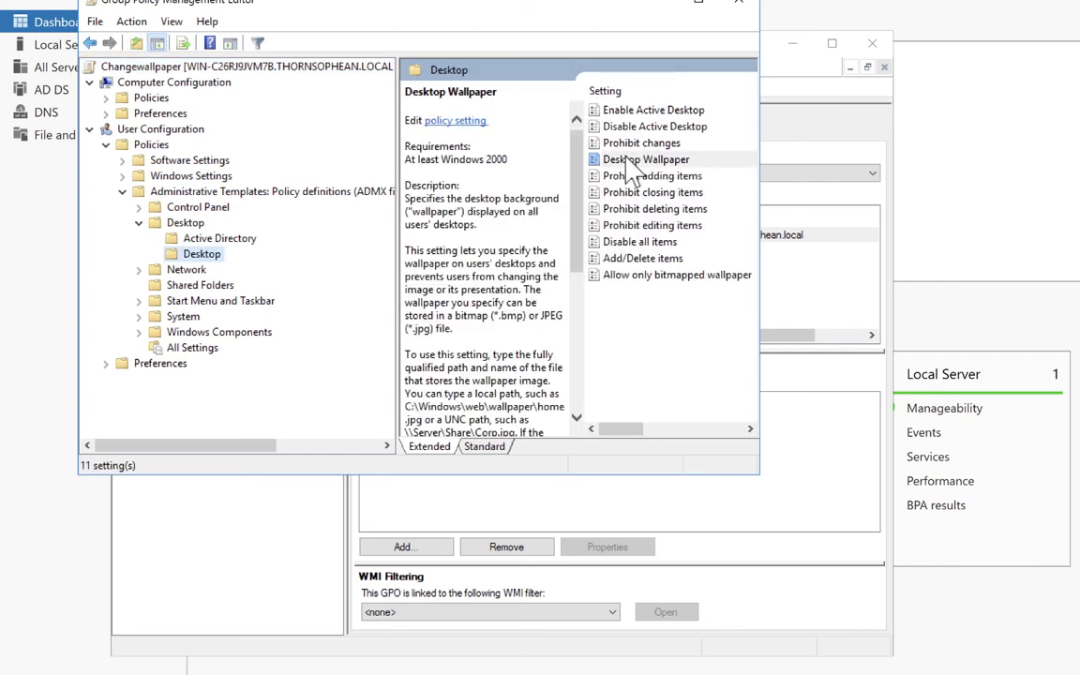
double_click(630, 165)
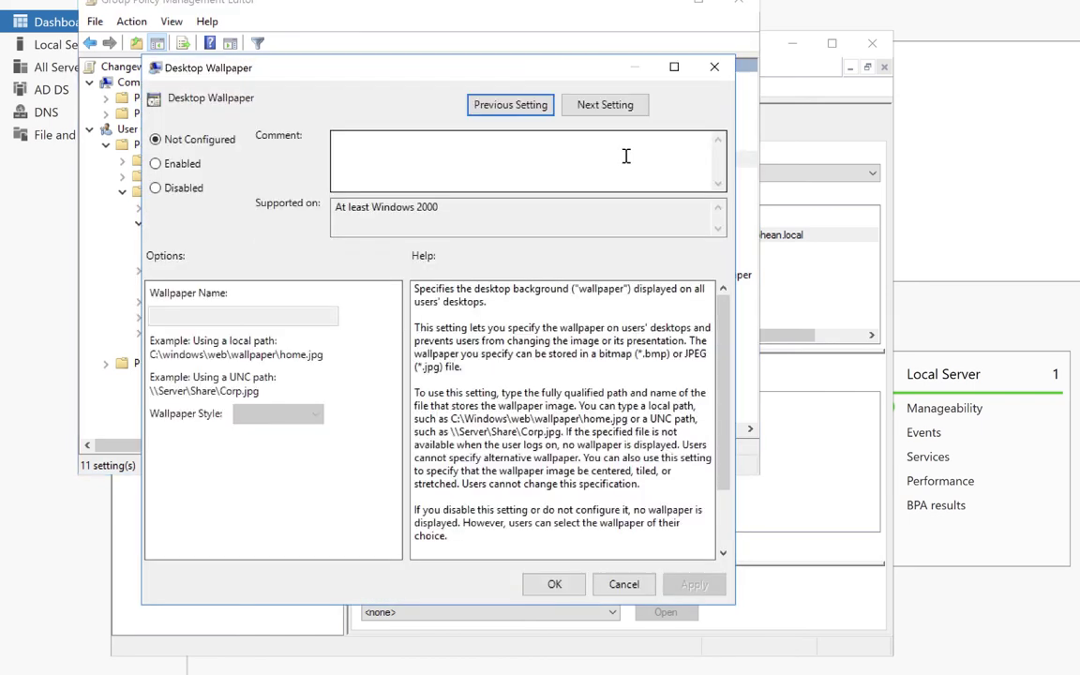
Enable the Desktop Wallpaper setting and set the wallpaper name to \\WIN-C26RJ9JVM7B\Wallpaper\pic.png, using the copied share path
left_click(156, 164)
left_click(189, 313)
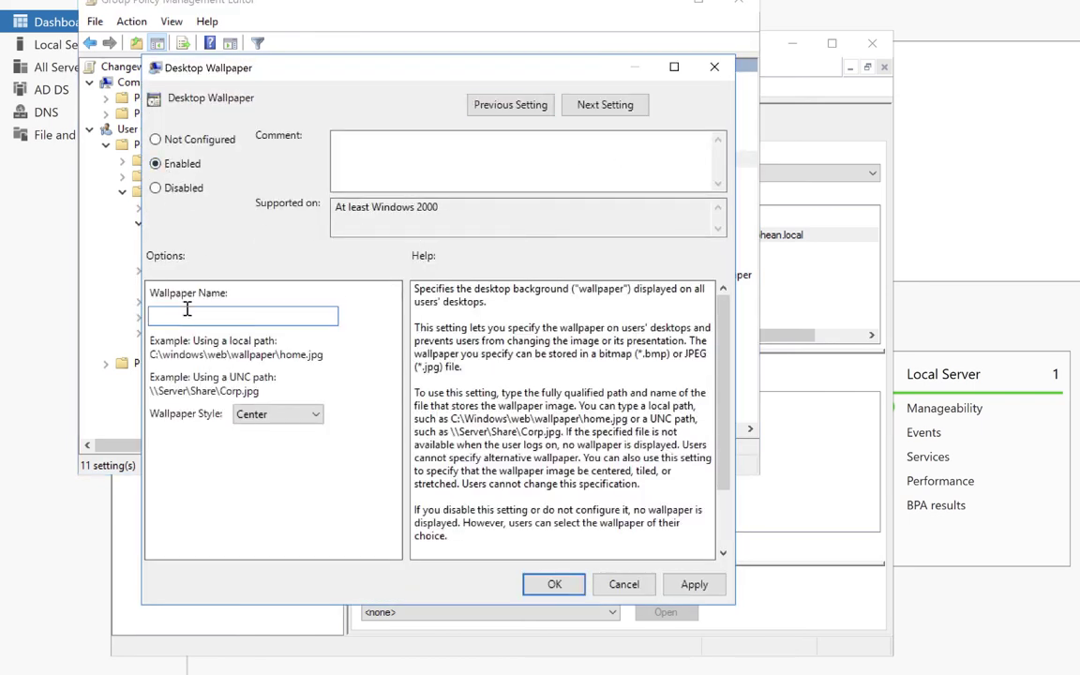
right_click(187, 309)
left_click(250, 380)
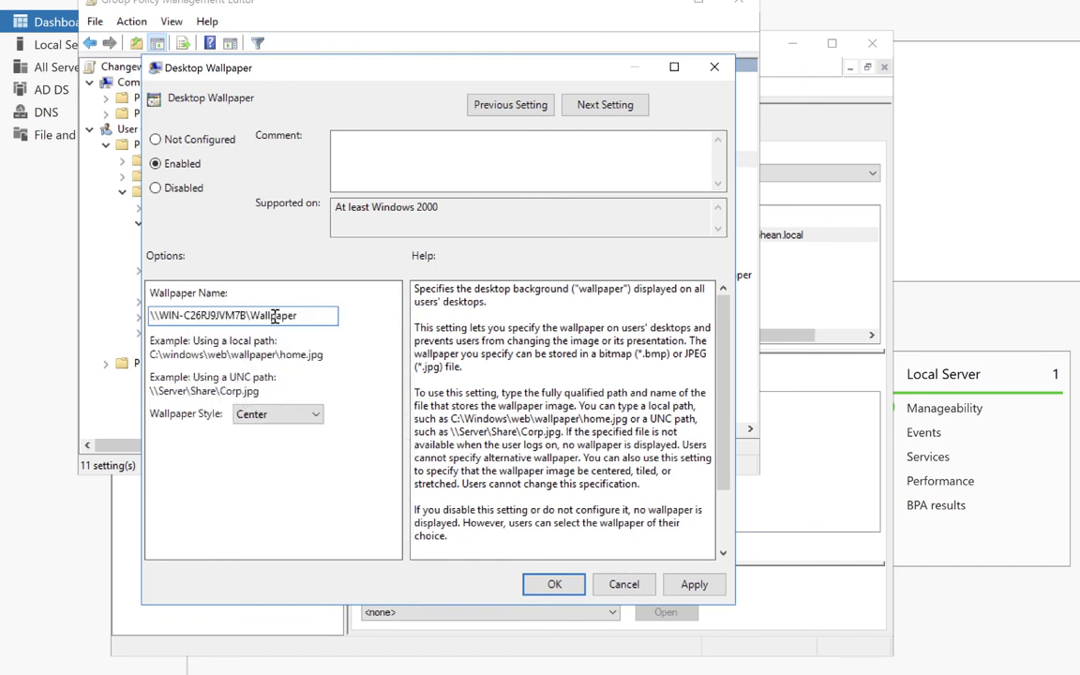
type("\\pic.png")
Apply and accept the Desktop Wallpaper setting, then close the policy editor and minimize Group Policy Management
left_click(695, 584)
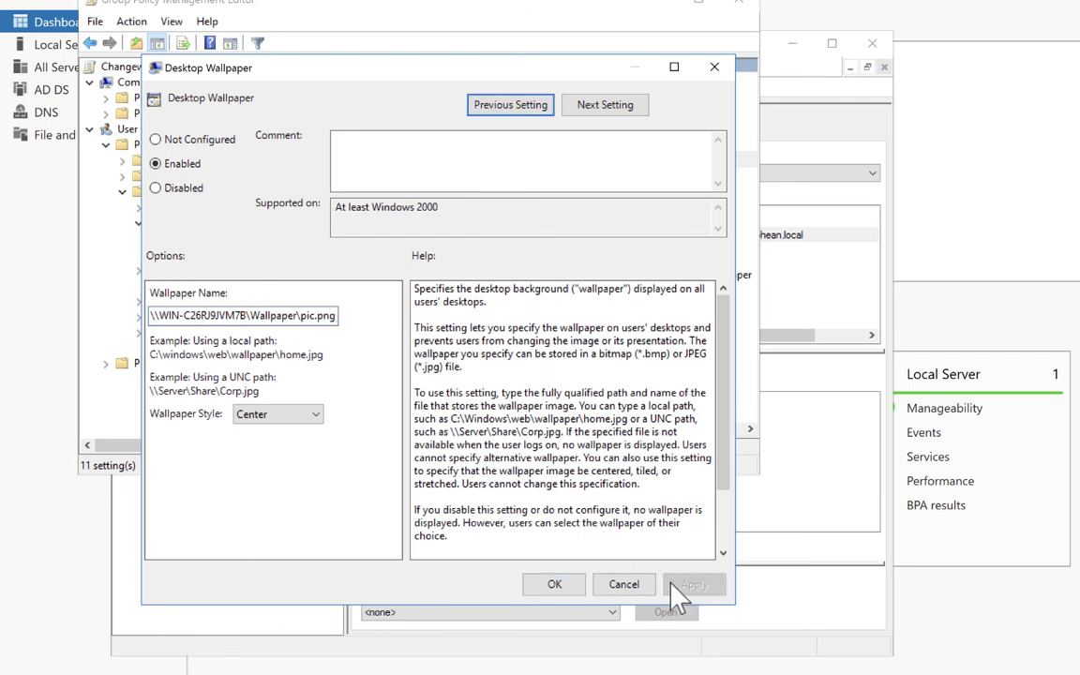
left_click(555, 584)
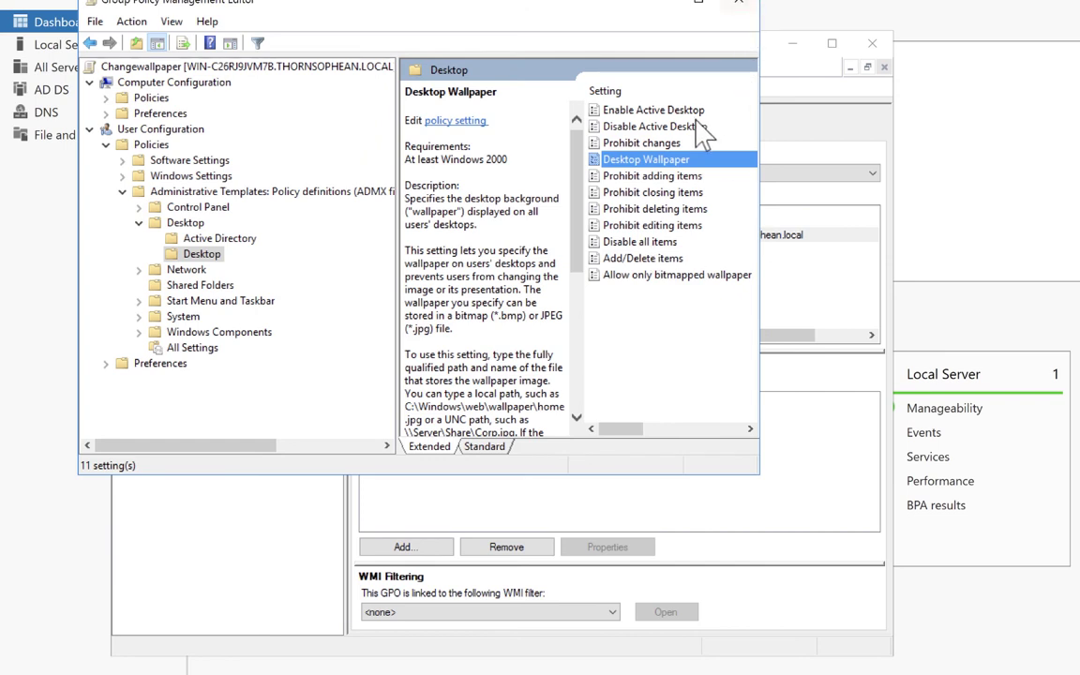
left_click(748, 10)
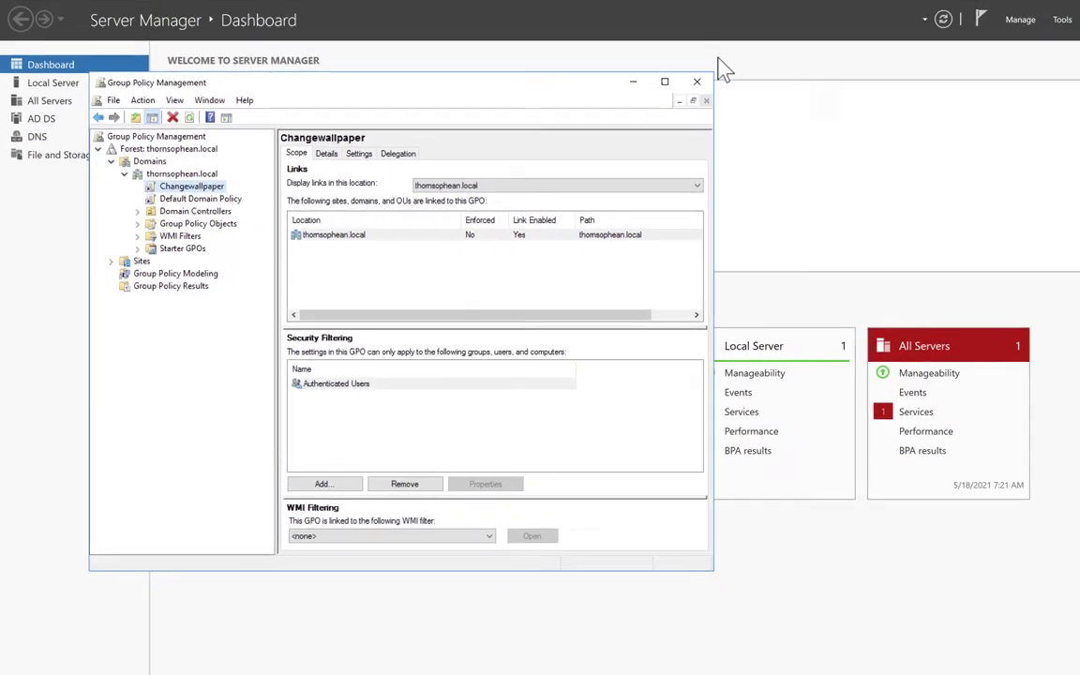
left_click(647, 94)
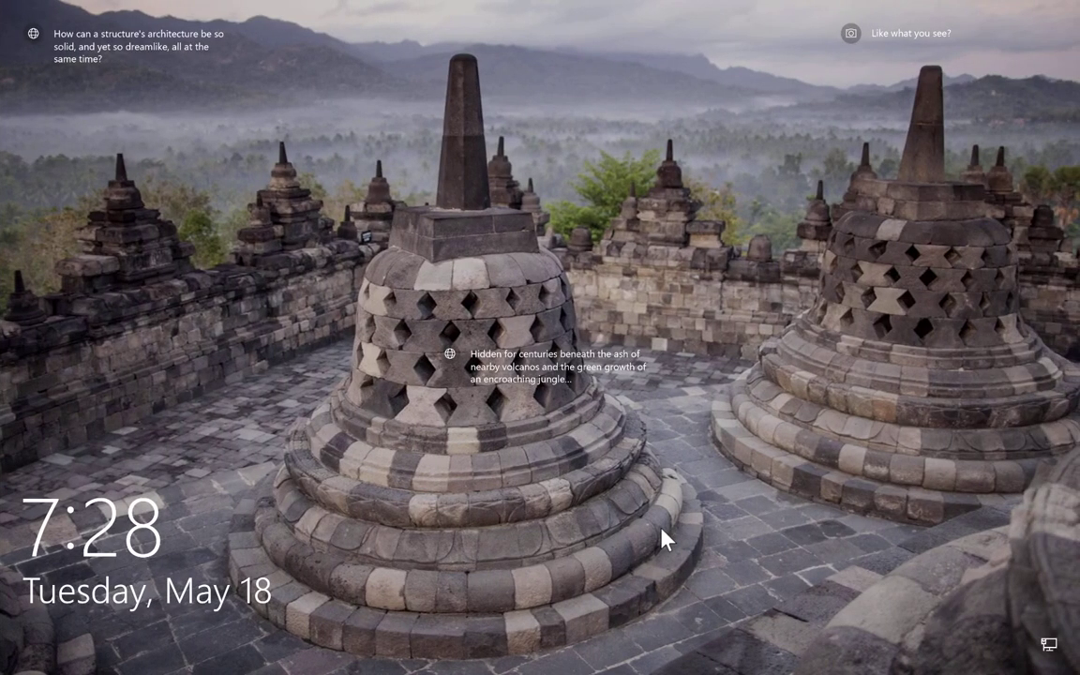
Switch to the Windows 10 client and sign in to the preselected user account by entering the account password
left_click(662, 539)
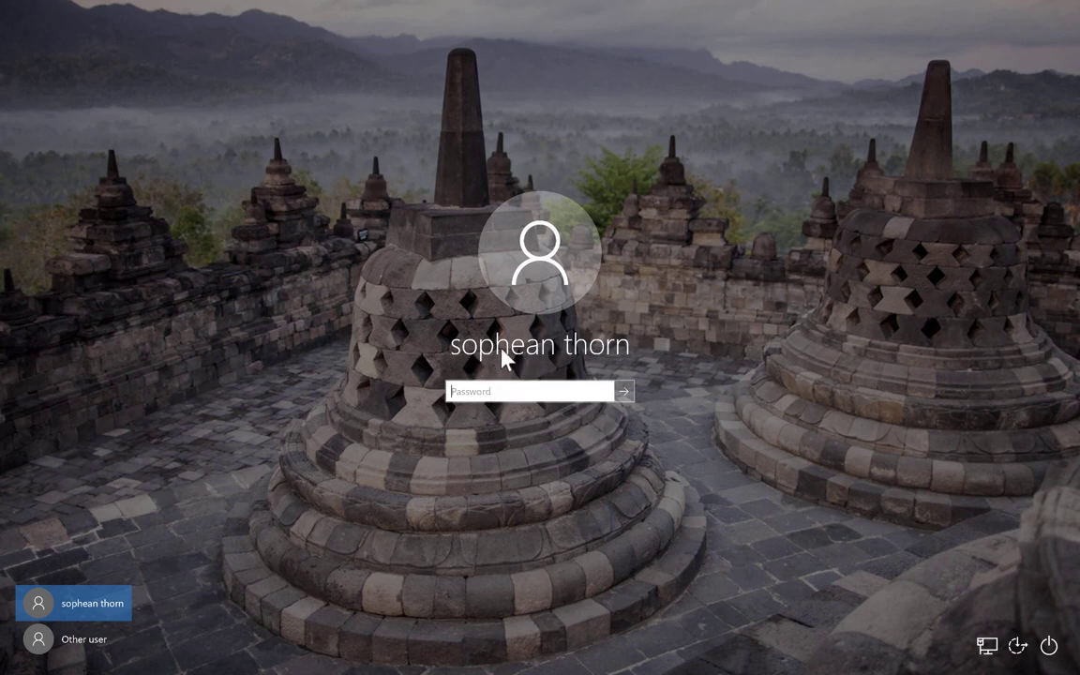
type("••••••")
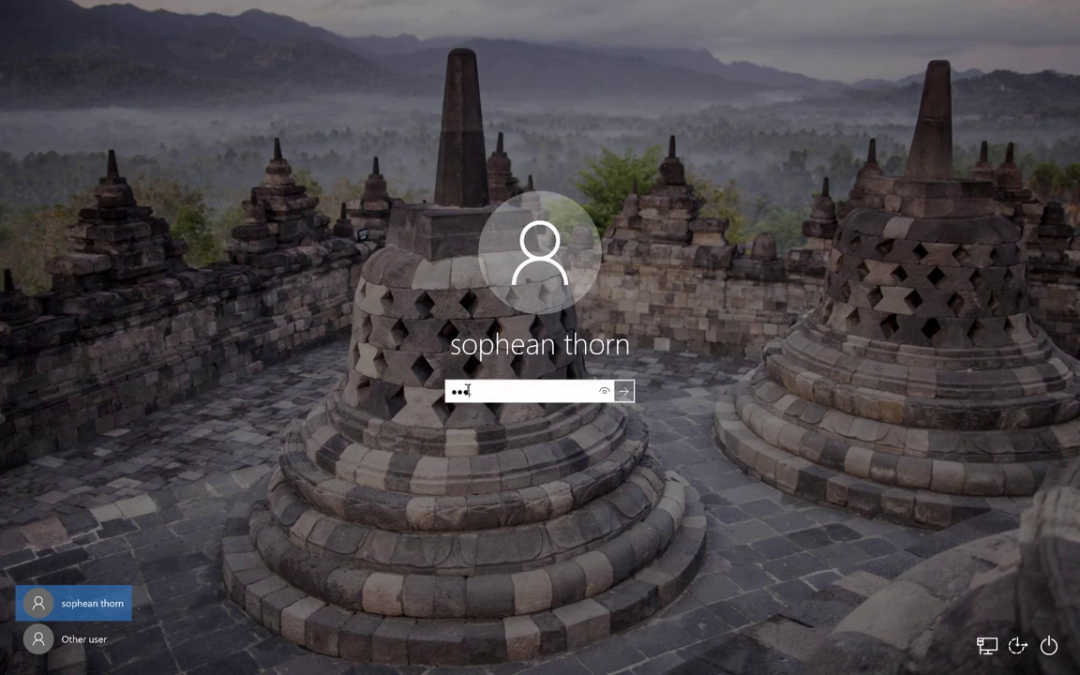
type("•••")
key("Return")
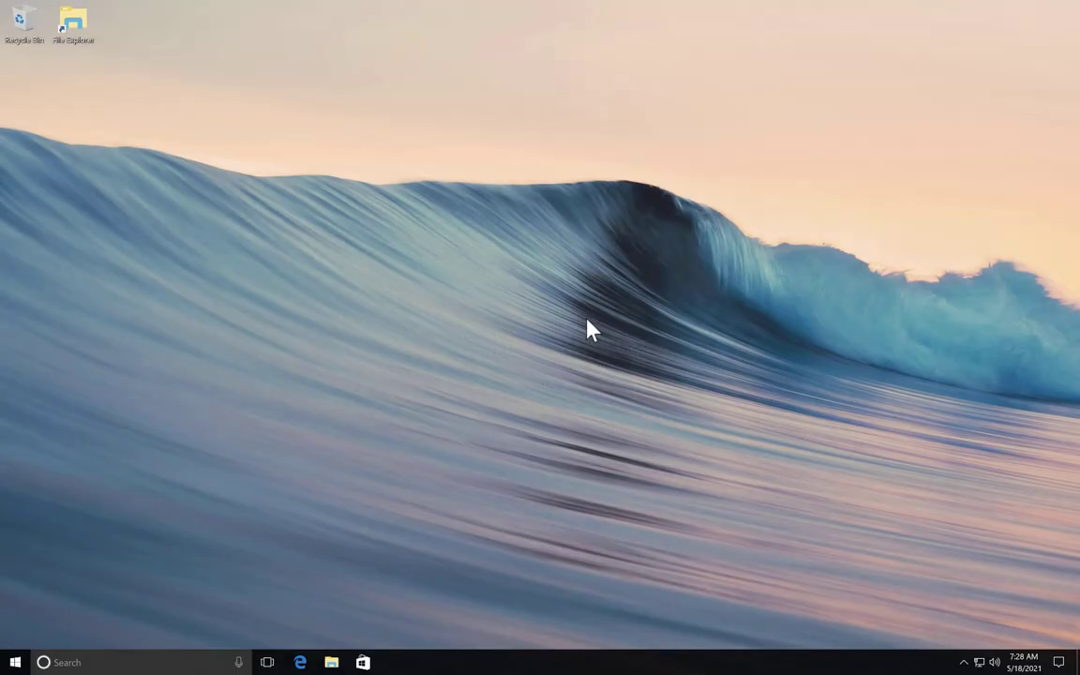
Refresh the client's desktop twice to check its wallpaper
right_click(346, 133)
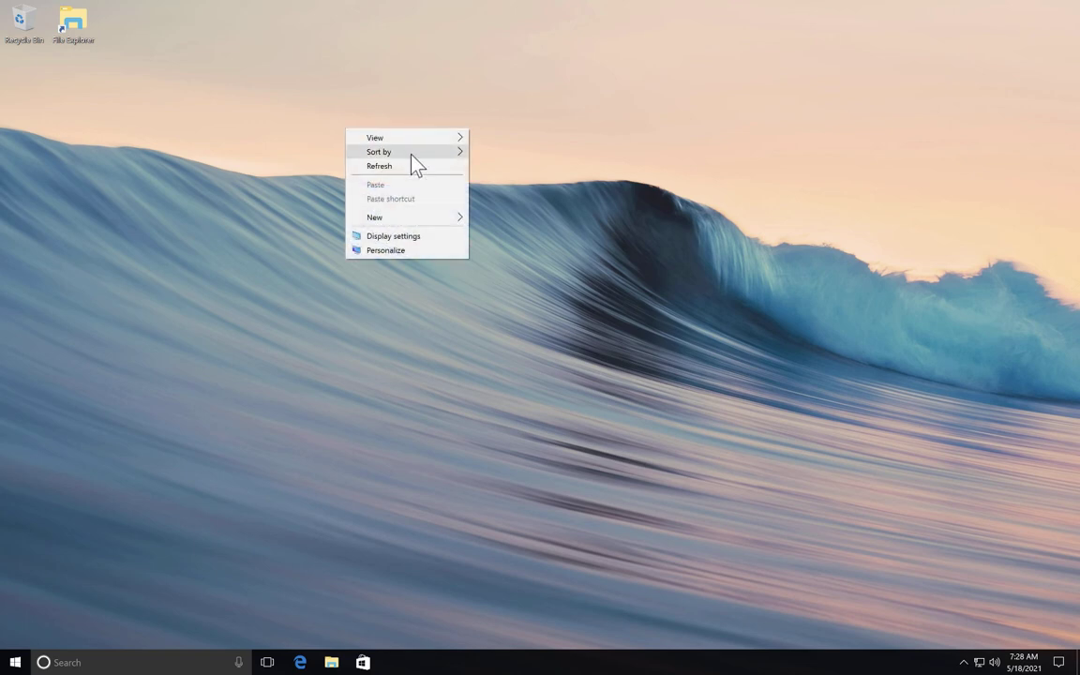
left_click(410, 161)
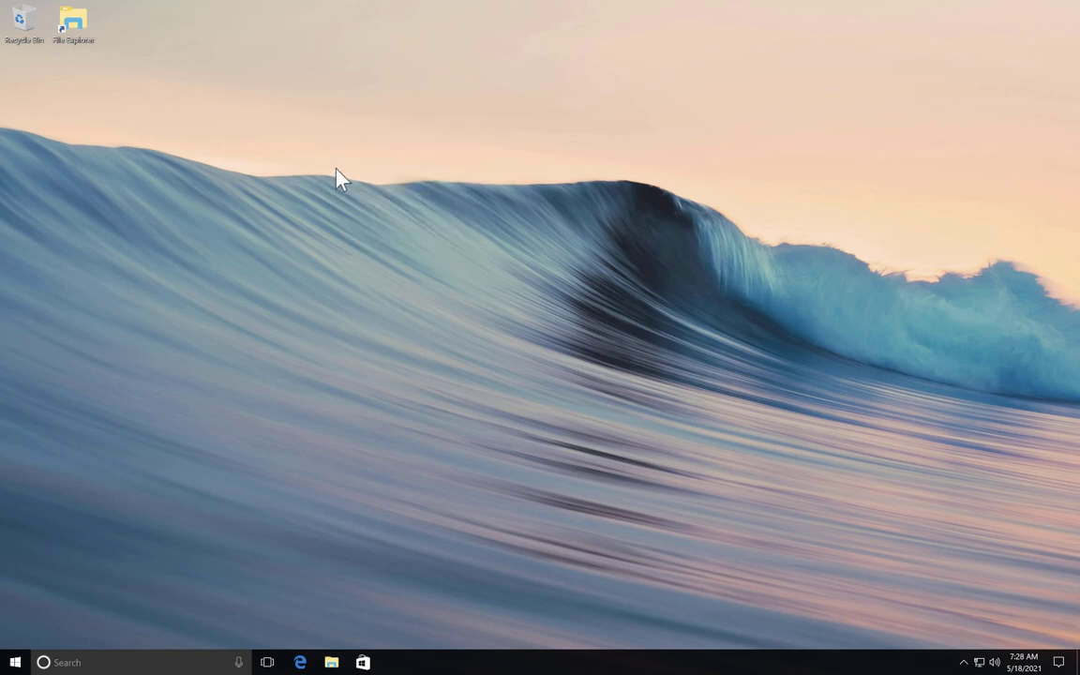
right_click(321, 142)
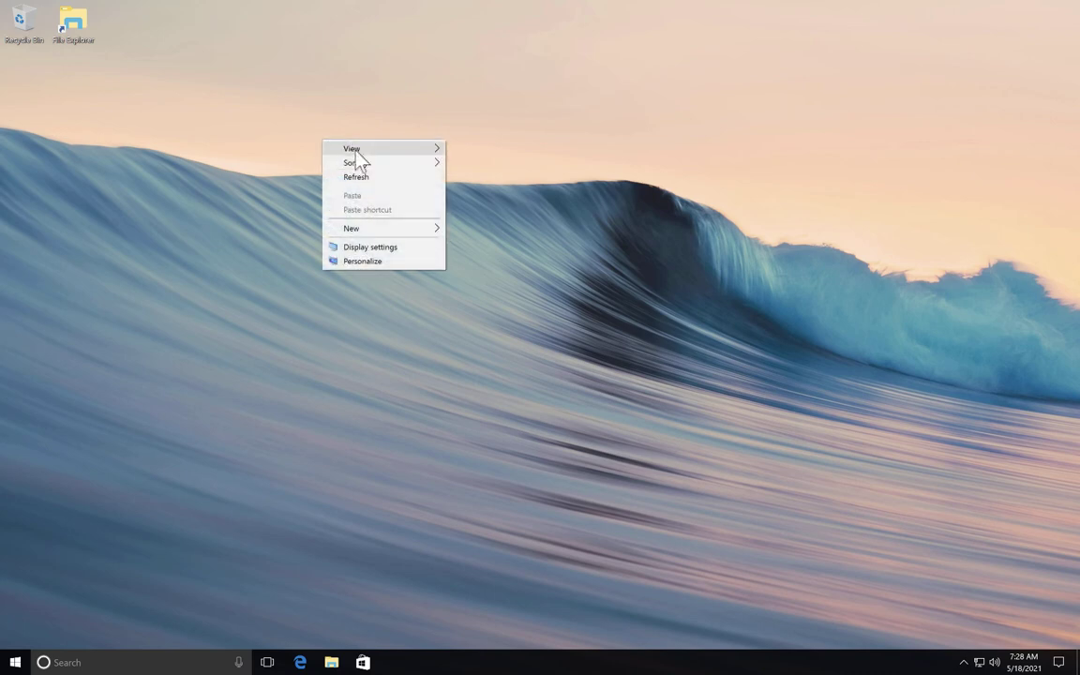
left_click(371, 178)
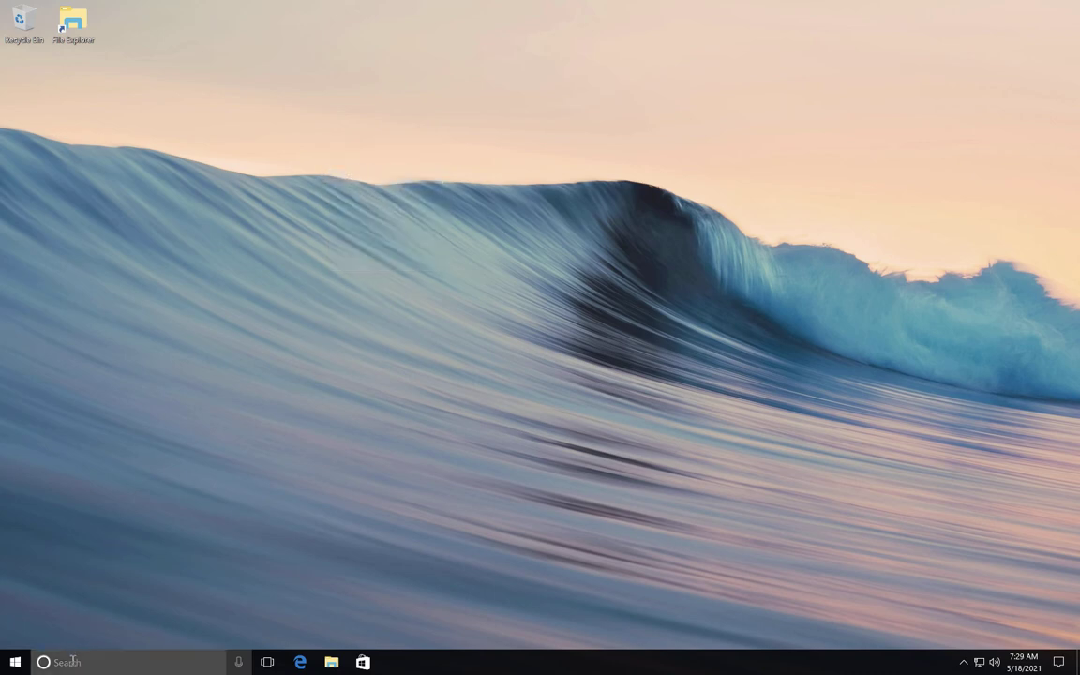
Search for cmd on the client and open Command Prompt
key("super")
left_click(338, 427)
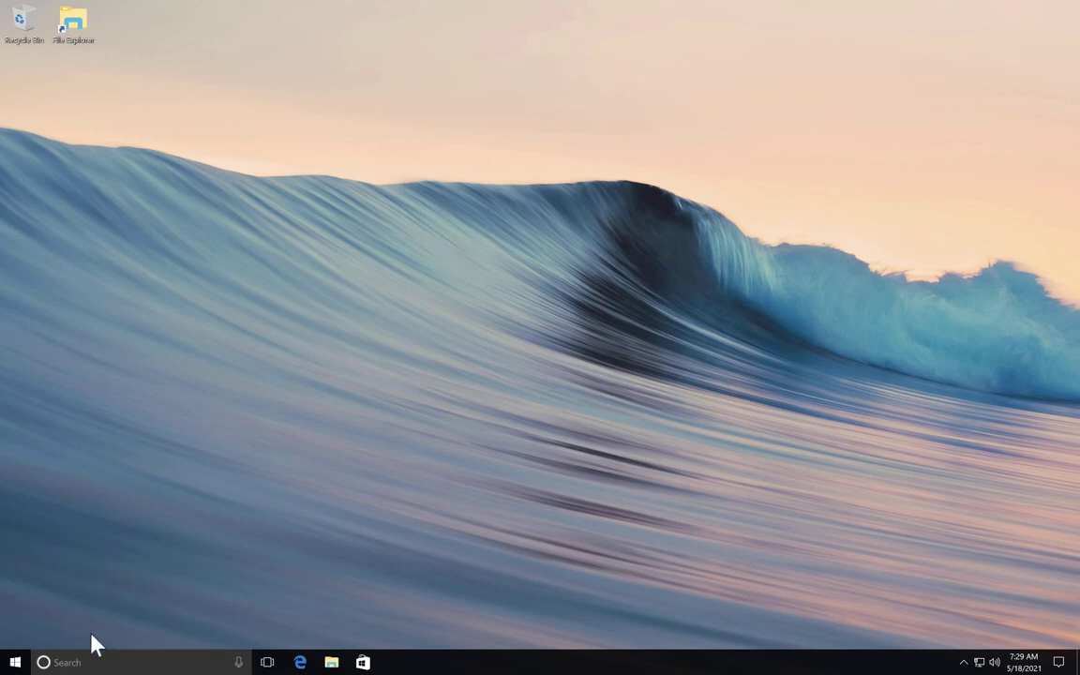
left_click(137, 664)
type("cmd")
key("Return")
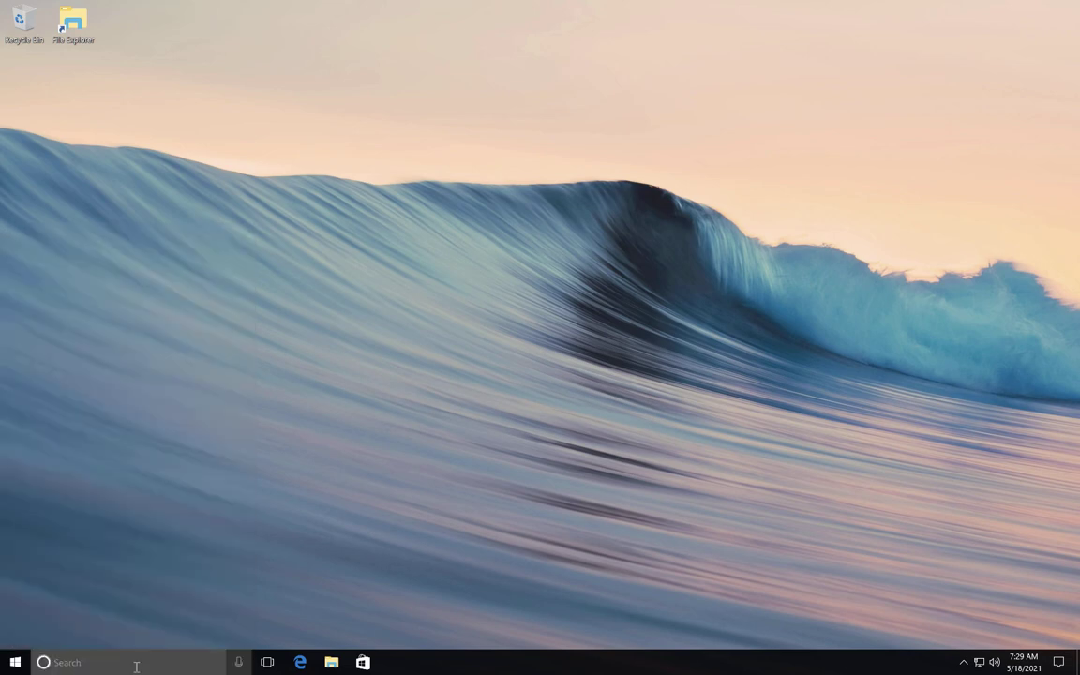
Force a Group Policy update on the client with gpupdate /force, then close Command Prompt
type("gpupdate ")
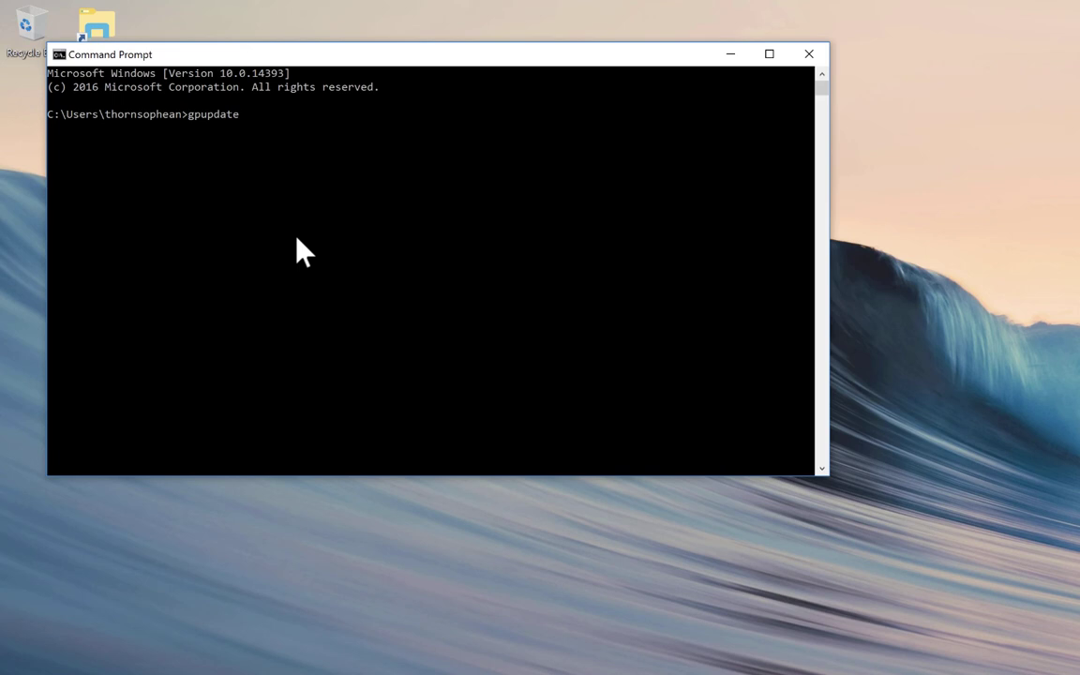
type("/force")
key("Return")
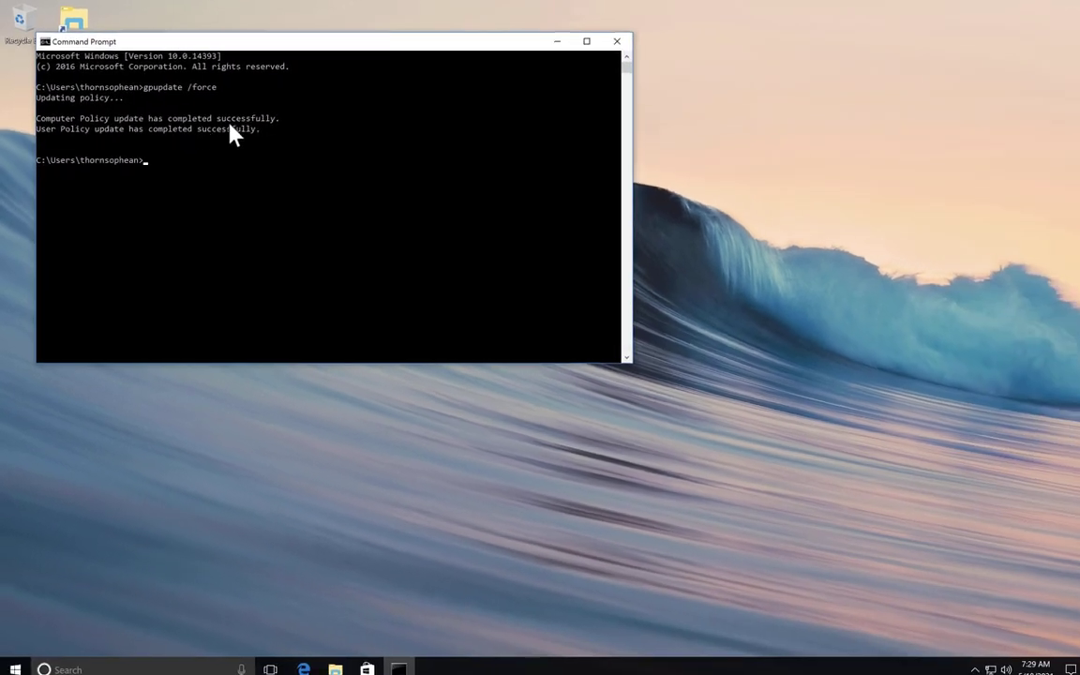
left_click(611, 41)
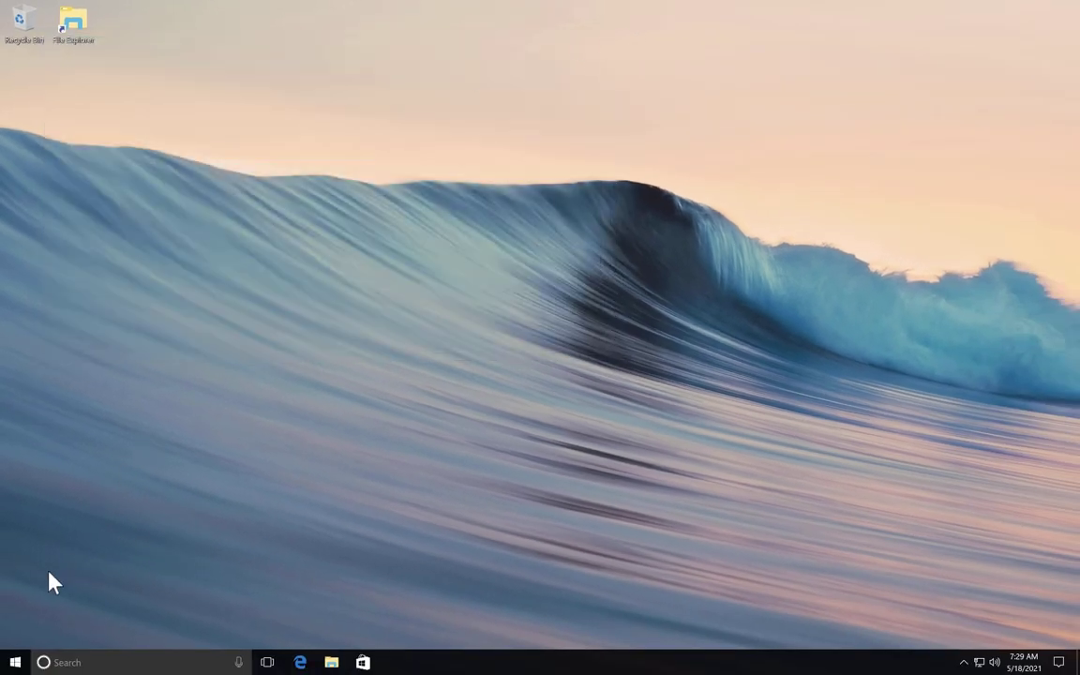
Refresh the client's desktop once more after the policy update to check its wallpaper
left_click(15, 662)
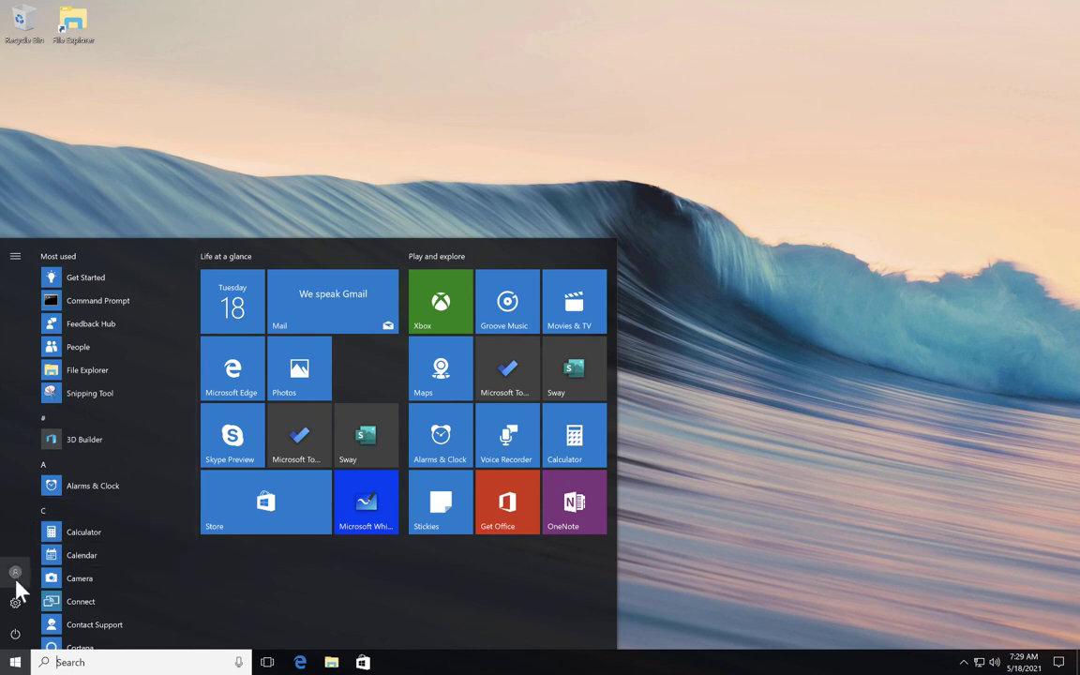
left_click(450, 134)
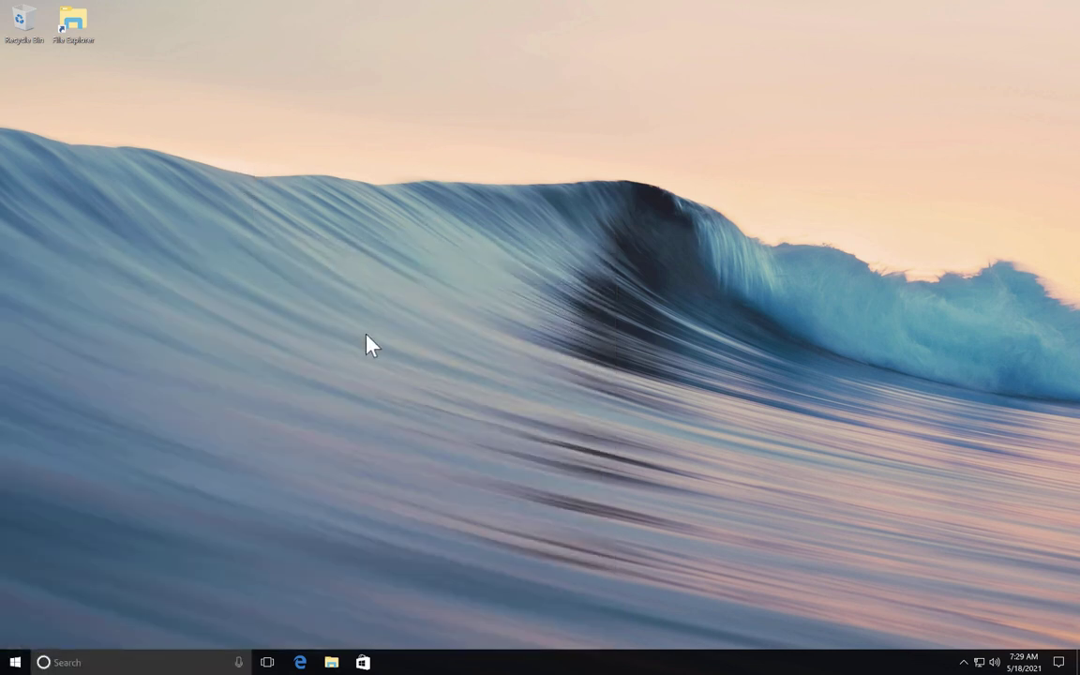
right_click(353, 235)
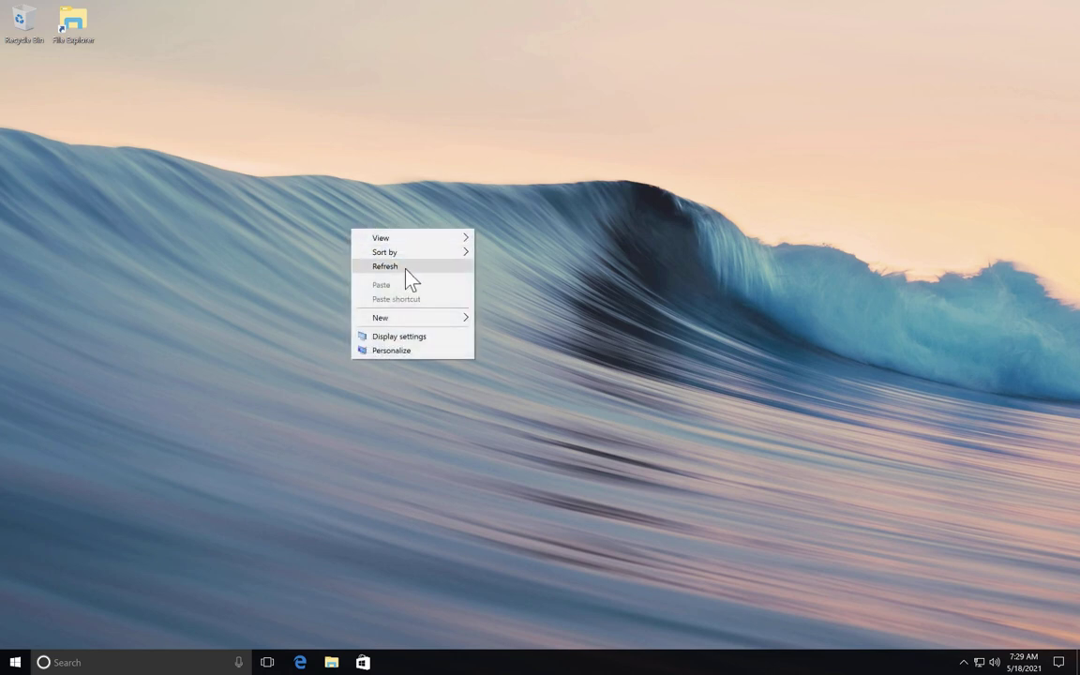
Open the client's background personalization settings, move the window to view the wallpaper behind it, and close Settings
right_click(406, 270)
left_click(453, 391)
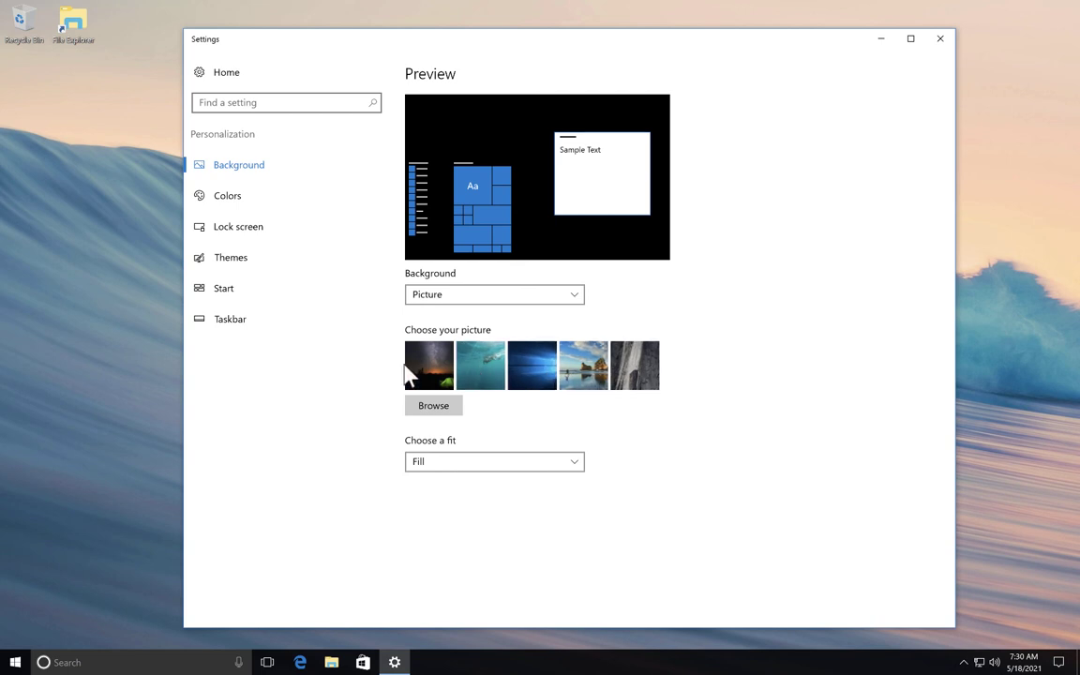
left_click_drag(766, 40, 650, 183)
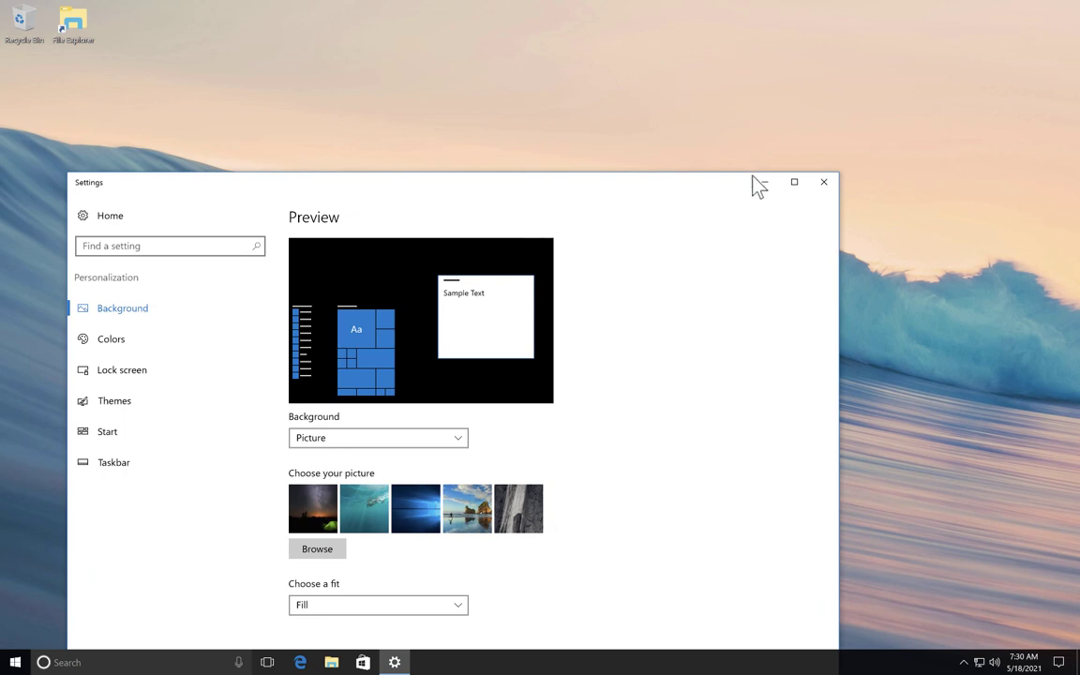
left_click_drag(716, 185, 838, 45)
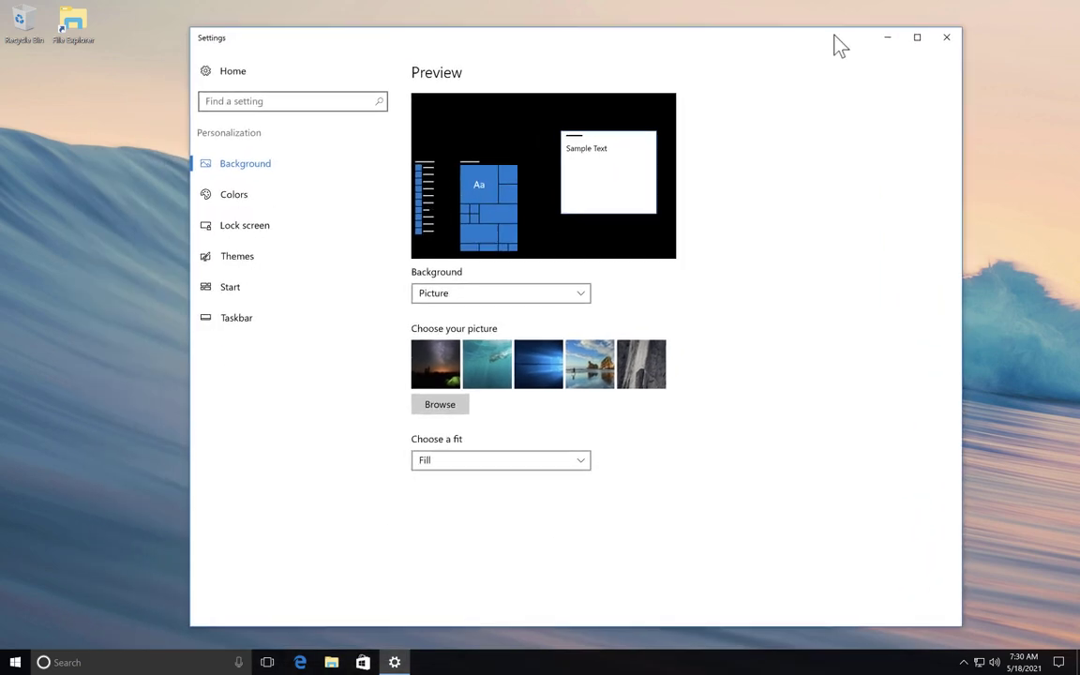
left_click(946, 40)
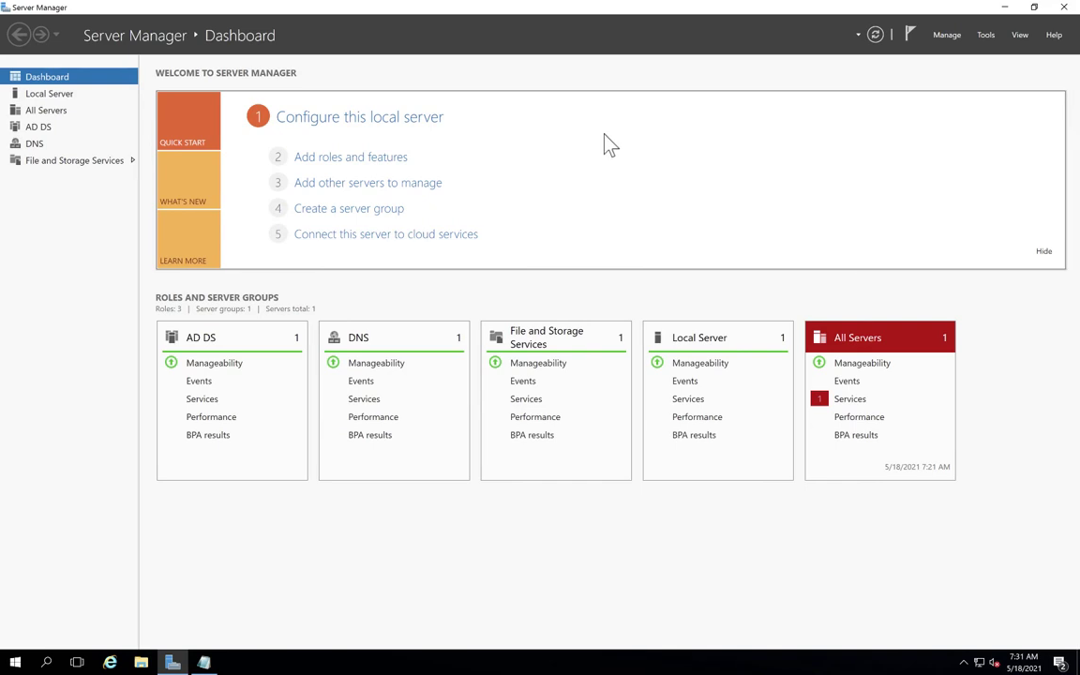